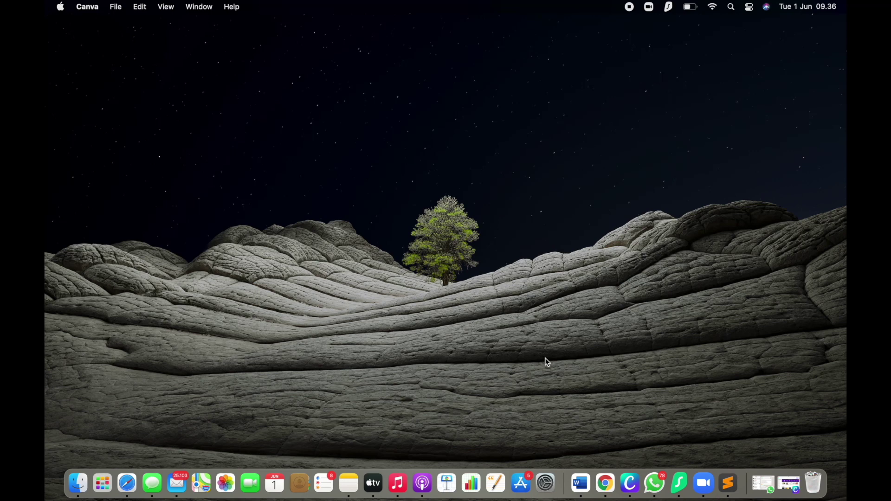
# Switch to Canva and create a new Instagram Post design, 1080 × 1080 px.
pyautogui.click(789, 485)
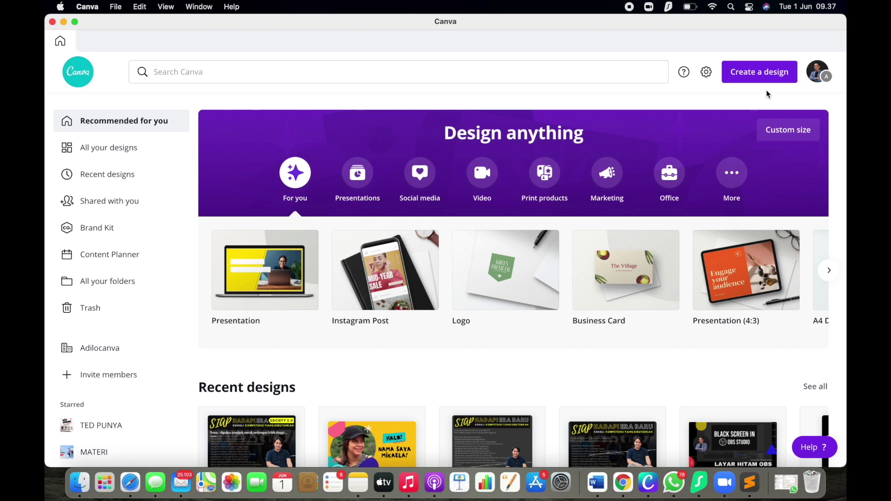
pyautogui.click(754, 76)
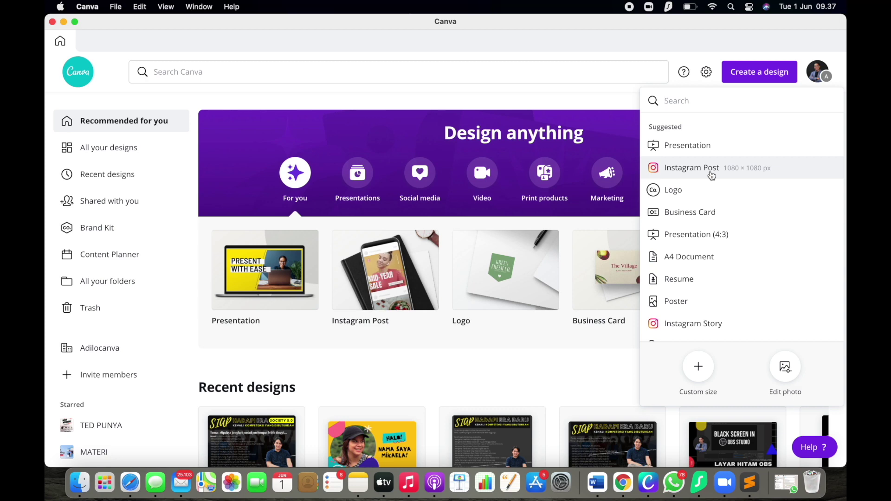
pyautogui.click(759, 179)
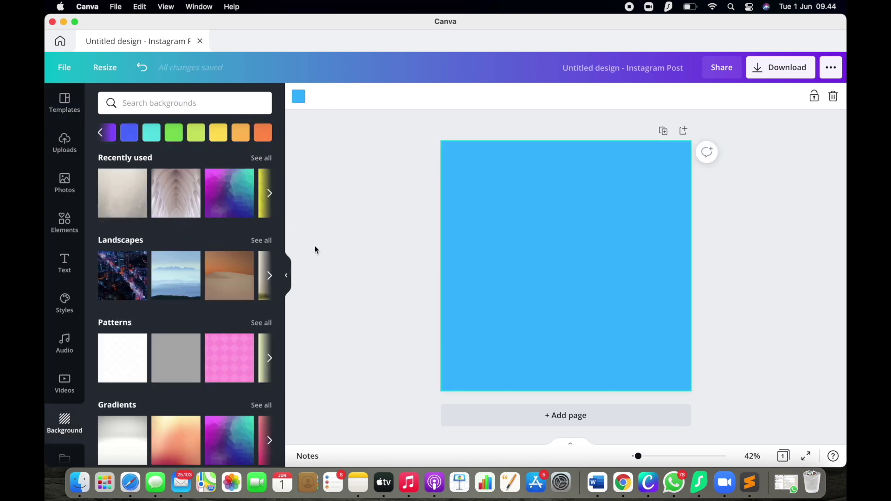
# Add the upright triangle frame to the blue page and place the recently used photo of the woman in the straw hat over it.
pyautogui.click(67, 223)
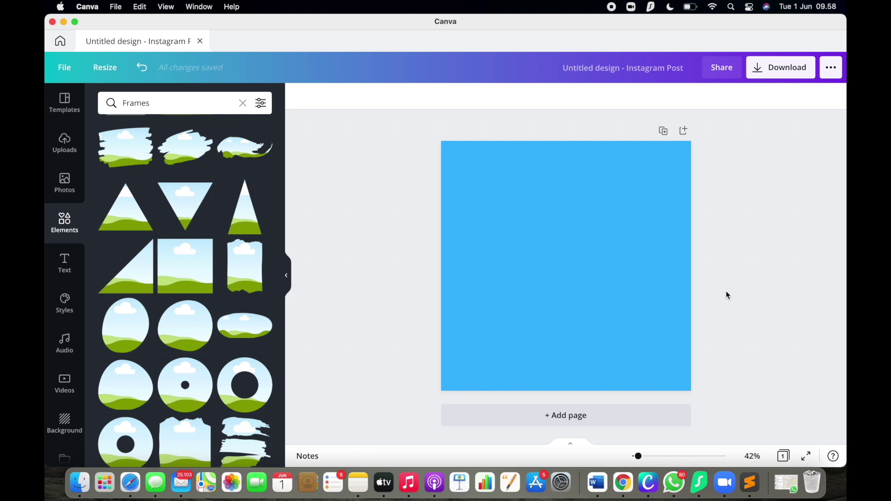
pyautogui.click(126, 214)
pyautogui.click(65, 191)
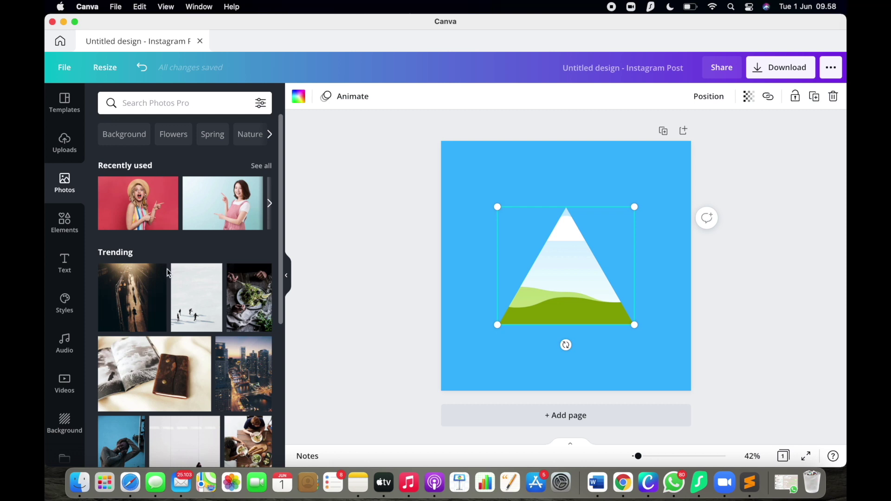
pyautogui.click(145, 210)
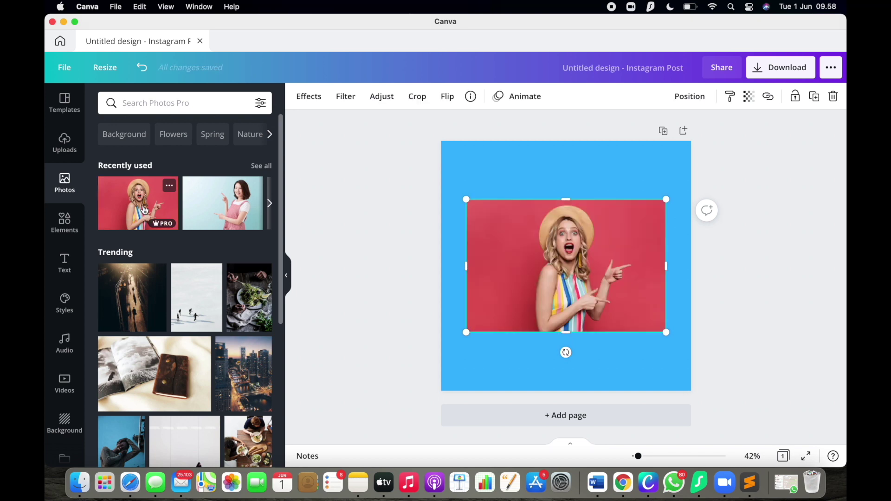
# Remove the red background from the woman's photo with the Background Remover effect.
pyautogui.click(569, 161)
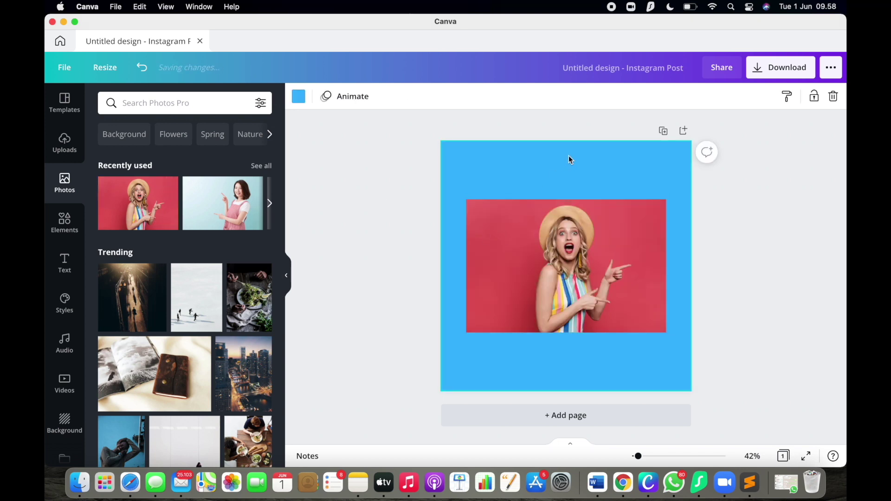
pyautogui.click(577, 263)
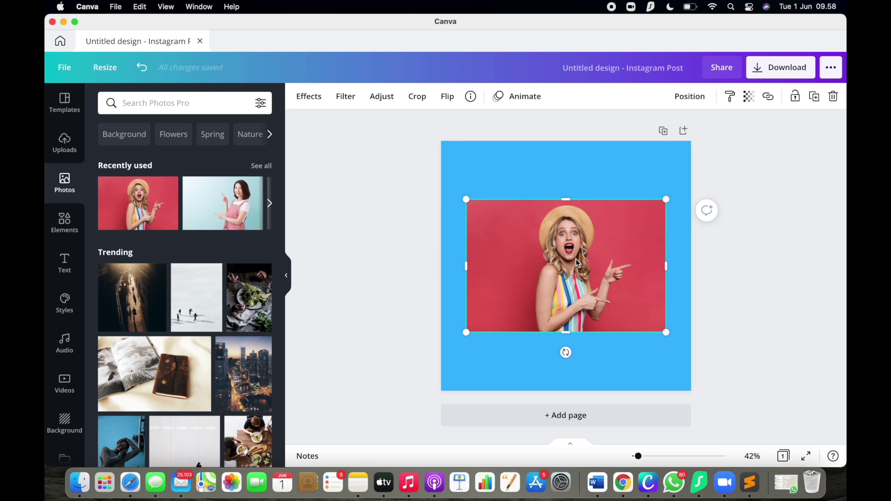
pyautogui.click(313, 104)
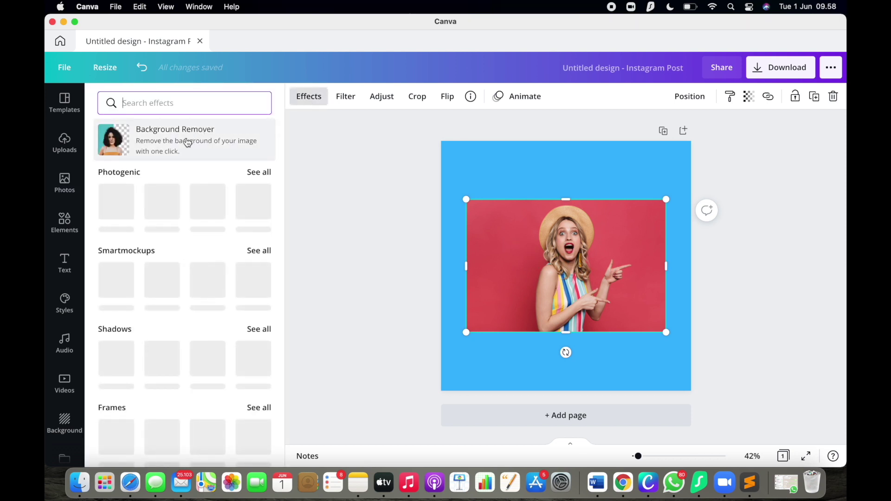
pyautogui.click(188, 141)
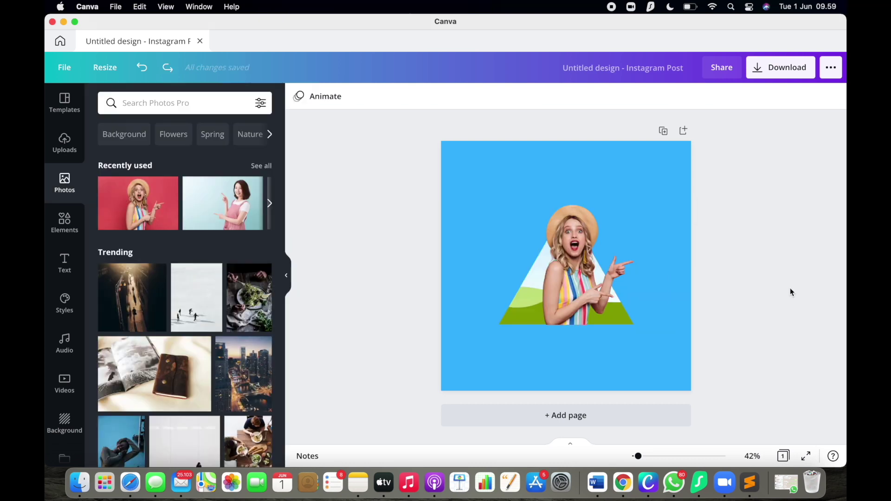
# Add the same red-background photo again and fill the triangle frame with it, moving the background-free cutout to the page's upper left.
pyautogui.click(156, 196)
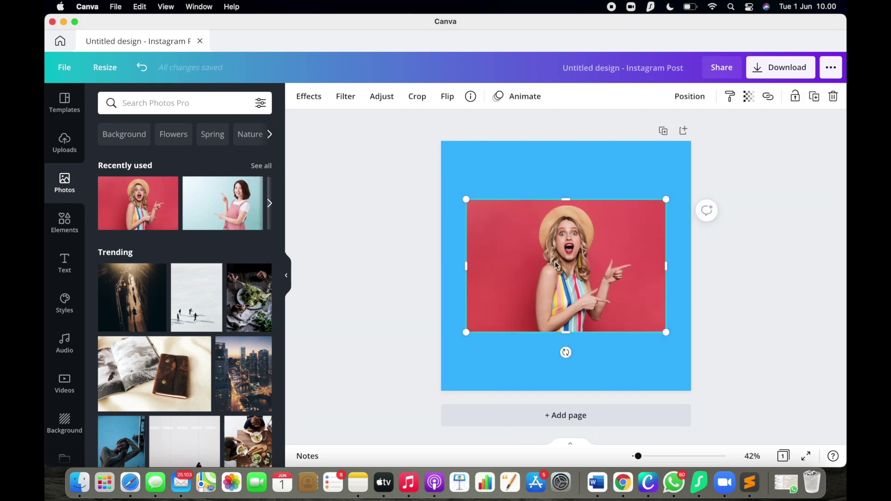
pyautogui.moveTo(568, 280); pyautogui.dragTo(599, 352)
pyautogui.moveTo(570, 241); pyautogui.dragTo(497, 173)
pyautogui.click(623, 333)
pyautogui.moveTo(623, 332); pyautogui.dragTo(586, 298)
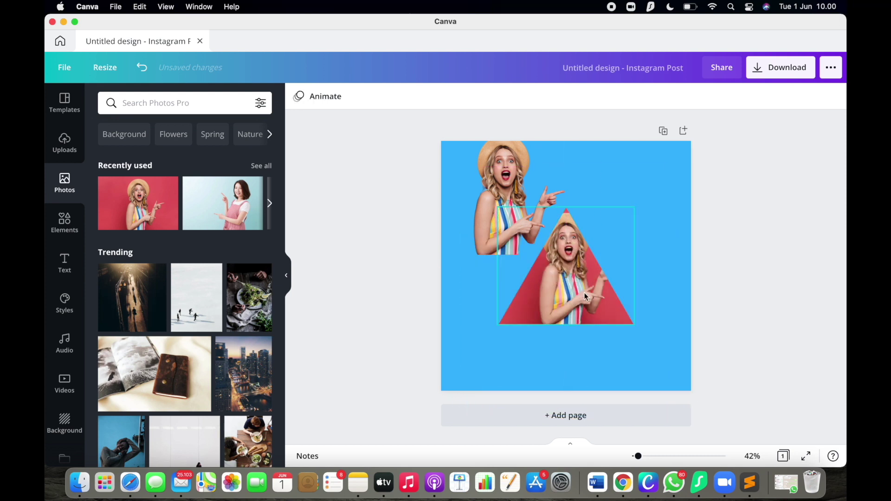
pyautogui.click(659, 299)
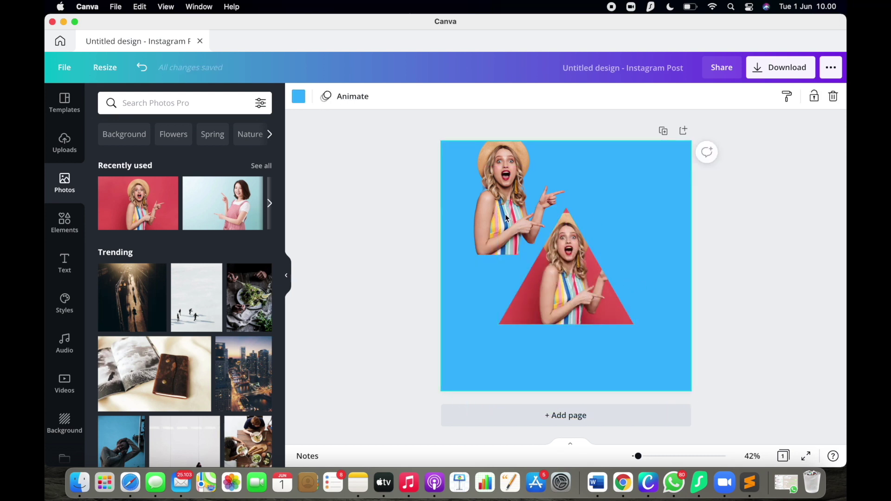
# Move the background-free cutout onto the photo inside the triangle frame.
pyautogui.moveTo(506, 218); pyautogui.dragTo(482, 319)
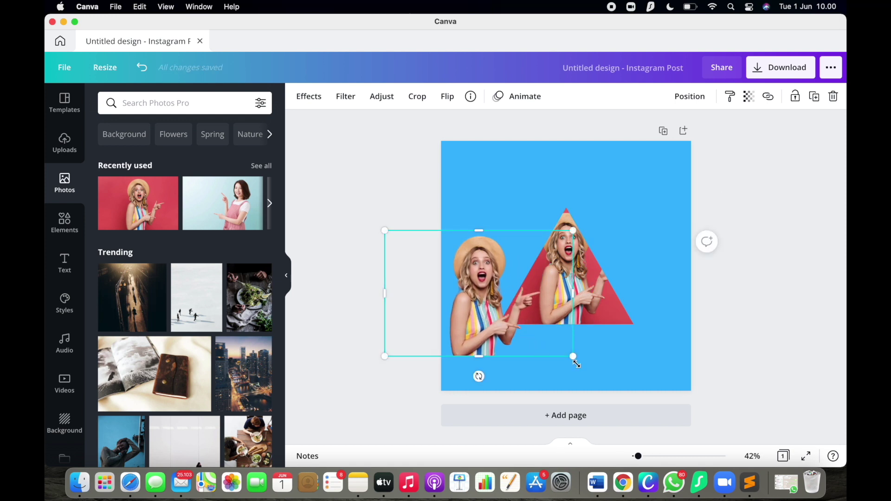
pyautogui.moveTo(465, 333); pyautogui.dragTo(549, 329)
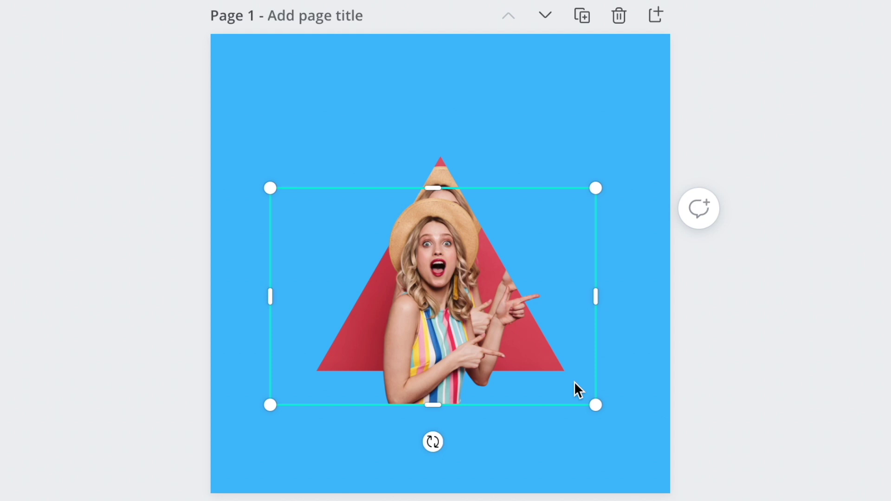
# Nudge the cutout slightly downward over the triangle frame in small increments.
pyautogui.press('Down')
pyautogui.press('Down')
pyautogui.press('Down')
pyautogui.press('Down')
pyautogui.press('Down')
pyautogui.press('Down')
pyautogui.press('Down')
pyautogui.press('Down')
pyautogui.press('Down')
pyautogui.press('Down')
pyautogui.press('Down')
pyautogui.press('Down')
pyautogui.press('Down')
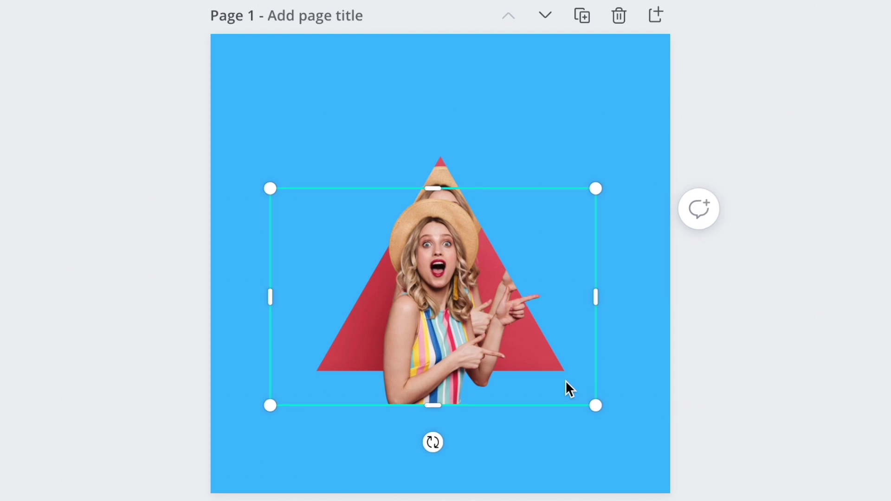
pyautogui.press('Up')
pyautogui.press('Up')
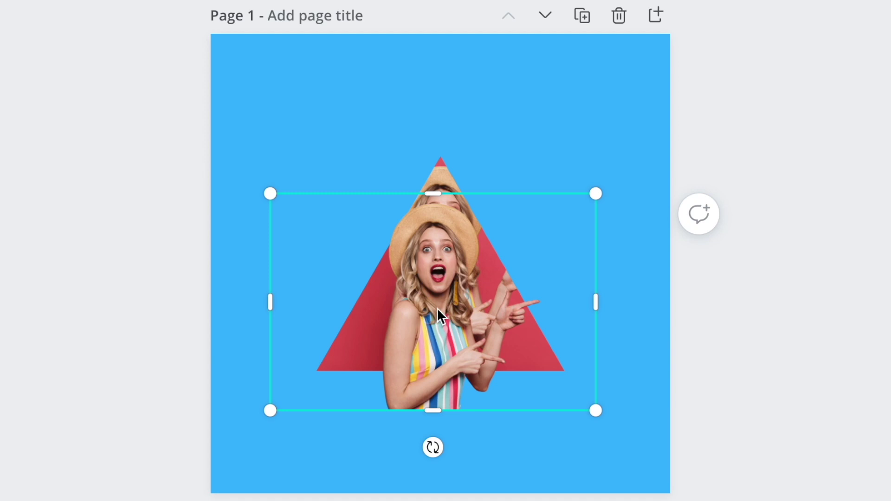
# Try to snap the cutout onto the page's vertical centre line and the triangle's base, and undo the move.
pyautogui.click(573, 387)
pyautogui.moveTo(573, 387); pyautogui.dragTo(578, 349)
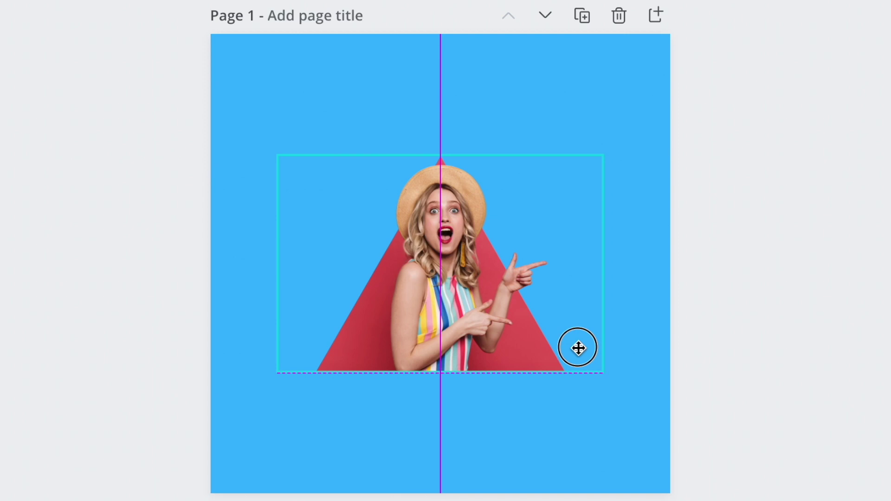
pyautogui.moveTo(577, 348); pyautogui.dragTo(577, 345)
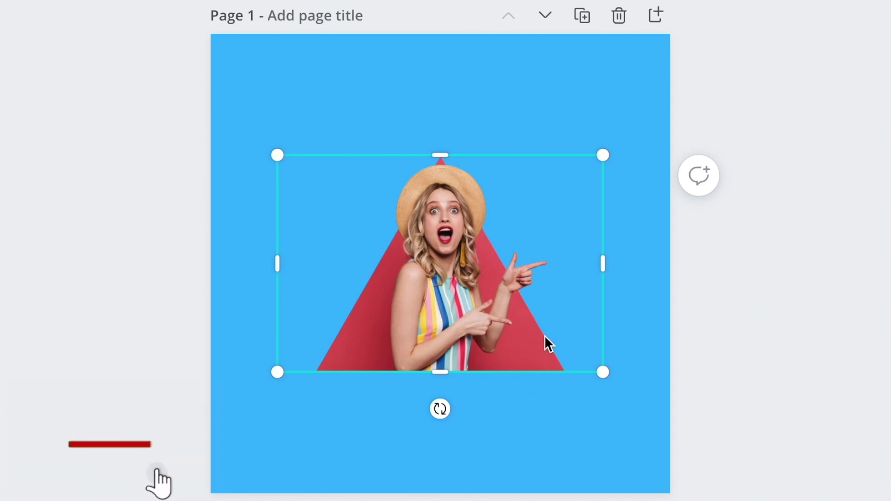
pyautogui.hotkey('ctrl', 'z')
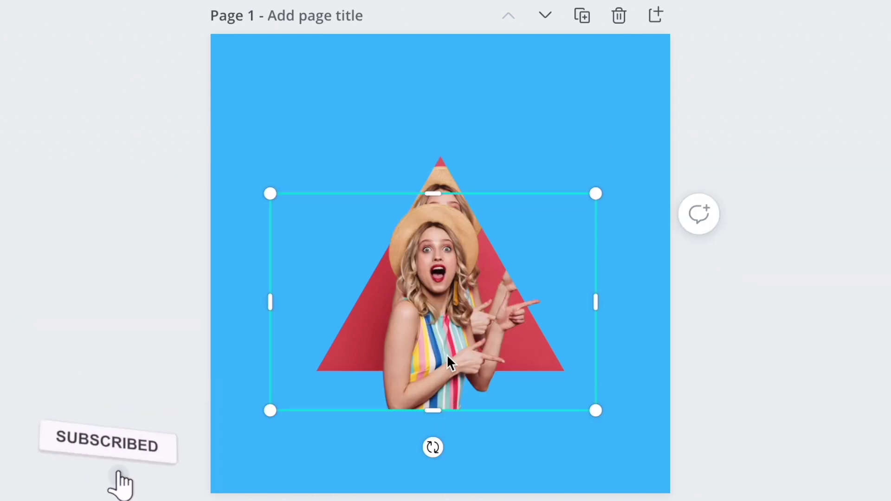
# Centre the cutout horizontally on the page with its lower edge at the base of the triangle.
pyautogui.moveTo(444, 358)
pyautogui.mouseDown()
pyautogui.moveTo(442, 313)
pyautogui.moveTo(461, 375)
pyautogui.moveTo(450, 324)
pyautogui.moveTo(452, 353)
pyautogui.mouseUp()
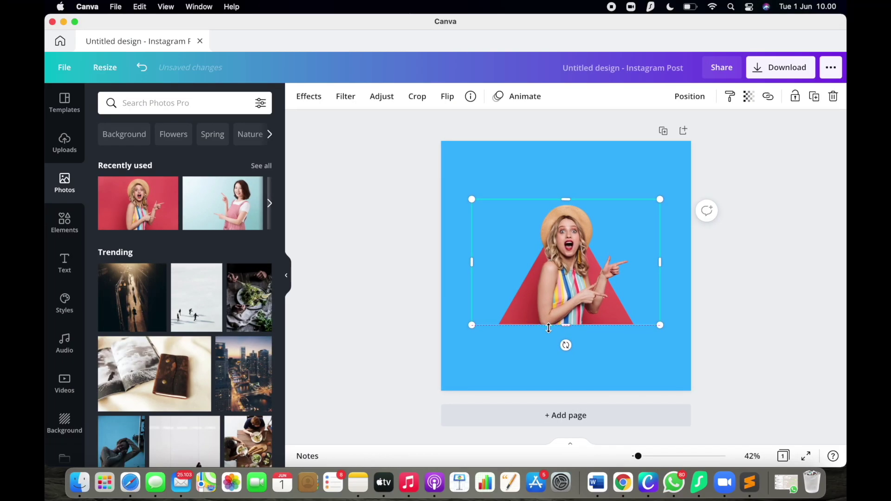
pyautogui.moveTo(549, 328); pyautogui.dragTo(548, 329)
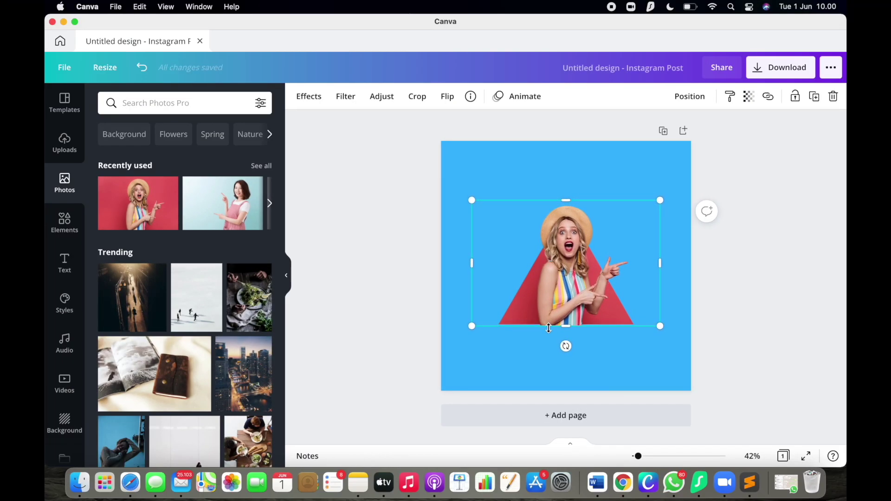
# Set the cutout's transparency to 40, then shrink it slightly and nudge it left to match the photo beneath.
pyautogui.click(751, 99)
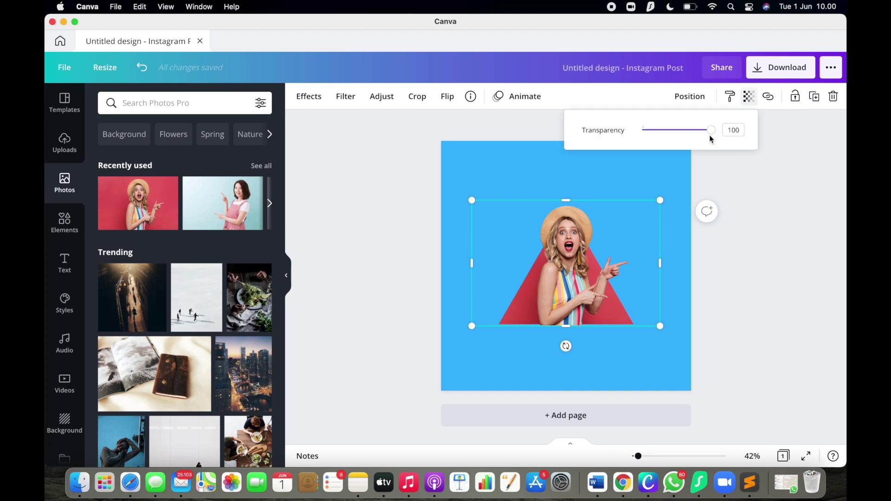
pyautogui.moveTo(712, 135); pyautogui.dragTo(670, 149)
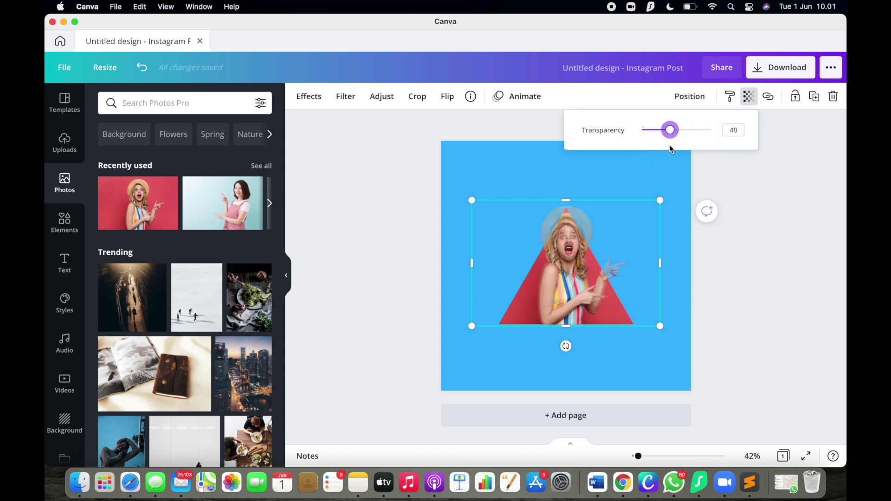
pyautogui.moveTo(659, 201); pyautogui.dragTo(662, 226)
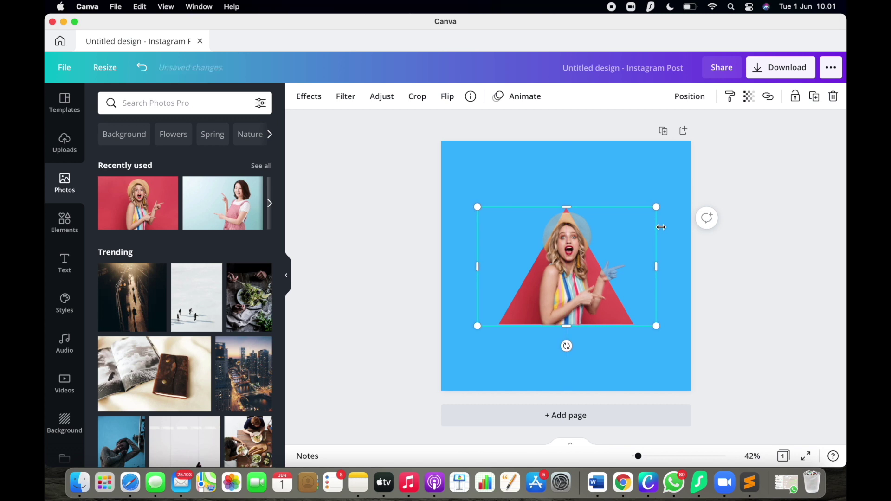
pyautogui.press('Left')
pyautogui.press('Left')
pyautogui.press('Left')
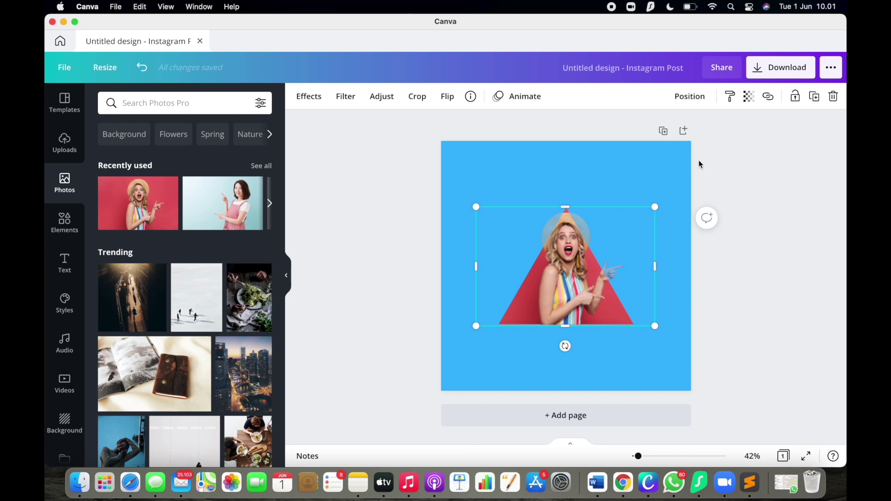
# Restore the cutout's transparency to 100 and deselect it.
pyautogui.click(751, 96)
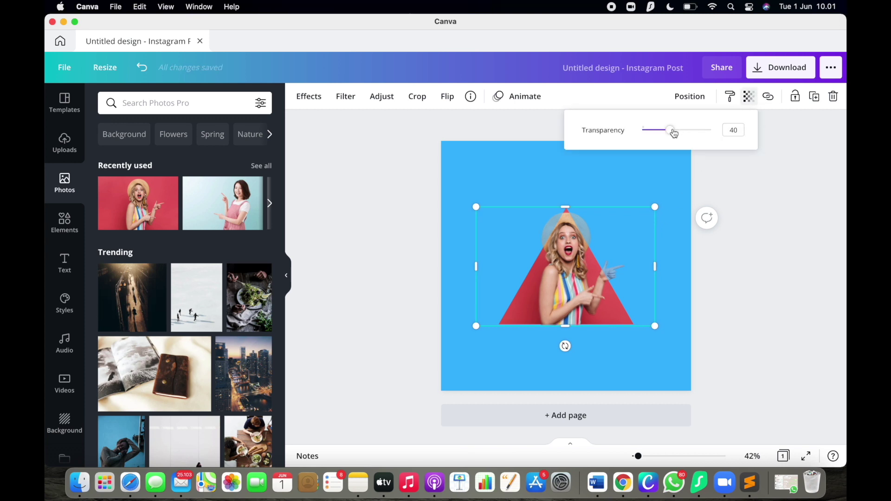
pyautogui.moveTo(673, 132); pyautogui.dragTo(745, 142)
pyautogui.click(786, 207)
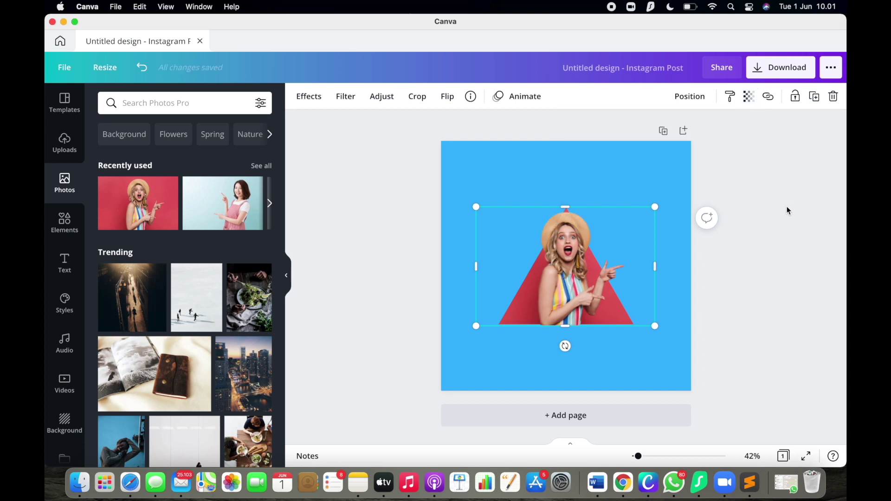
pyautogui.click(786, 207)
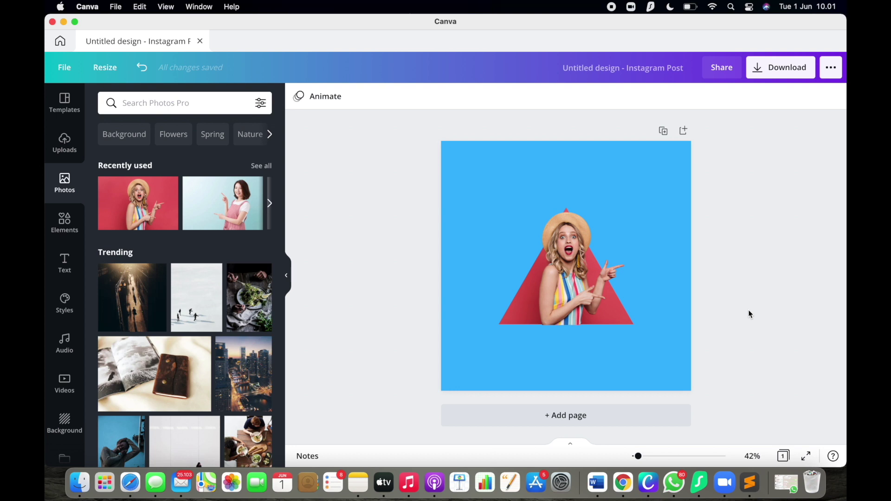
# Duplicate the page and place a reduced circle frame in the lower left of page 2.
pyautogui.click(663, 132)
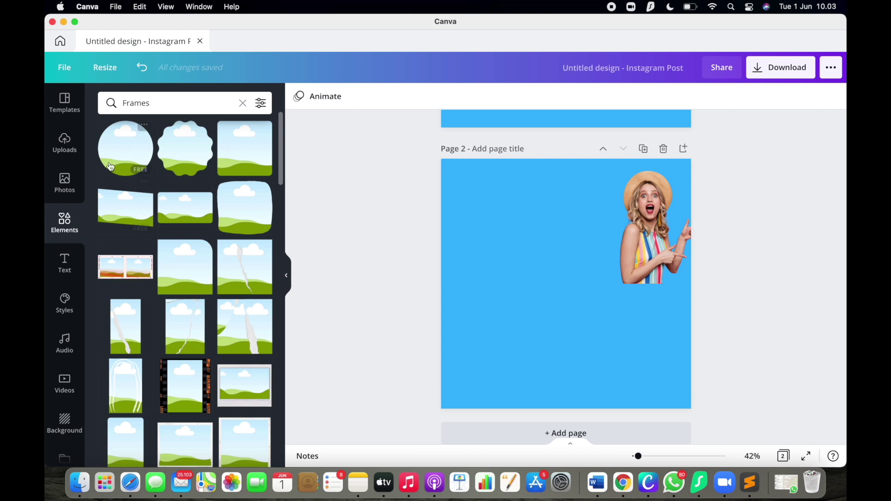
pyautogui.click(133, 149)
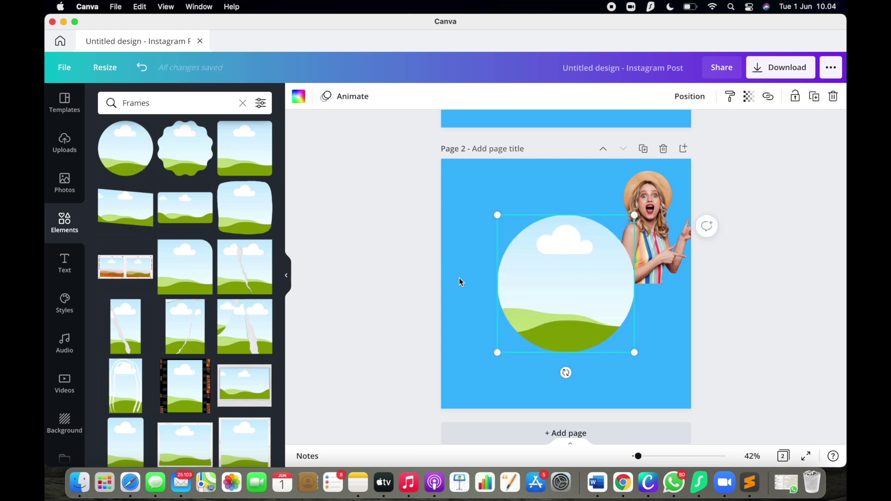
pyautogui.moveTo(519, 302); pyautogui.dragTo(486, 324)
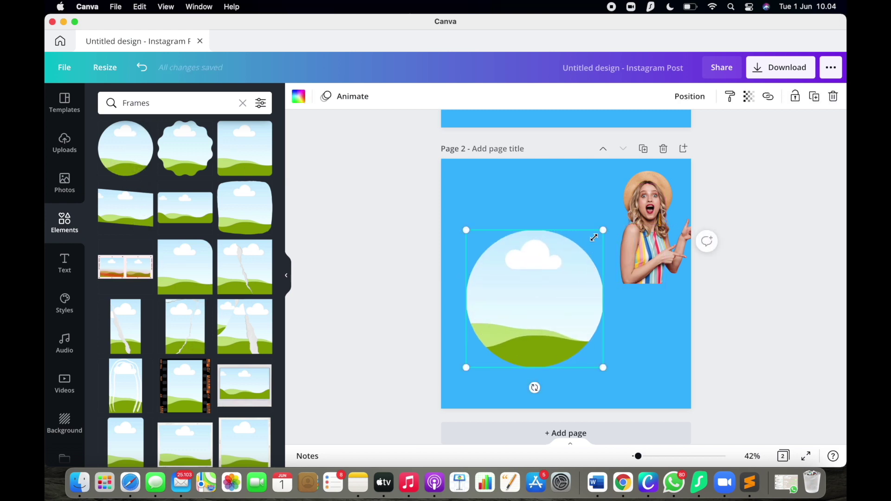
pyautogui.moveTo(603, 229); pyautogui.dragTo(578, 260)
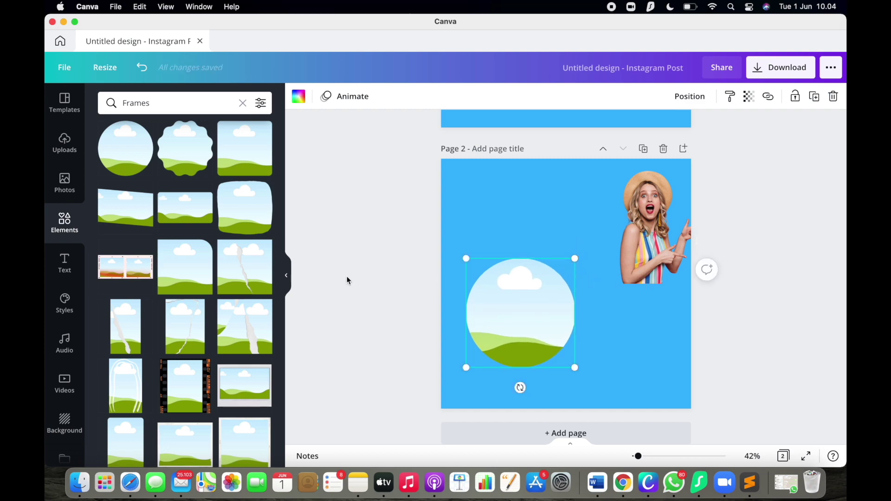
# Fill the circle frame on page 2 with the red-background photo of the woman in the straw hat.
pyautogui.click(65, 183)
pyautogui.click(144, 207)
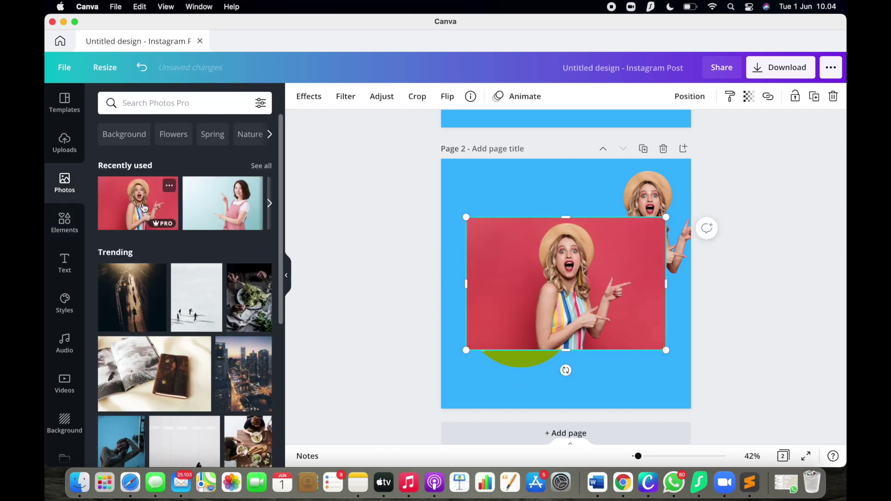
pyautogui.moveTo(548, 309); pyautogui.dragTo(511, 323)
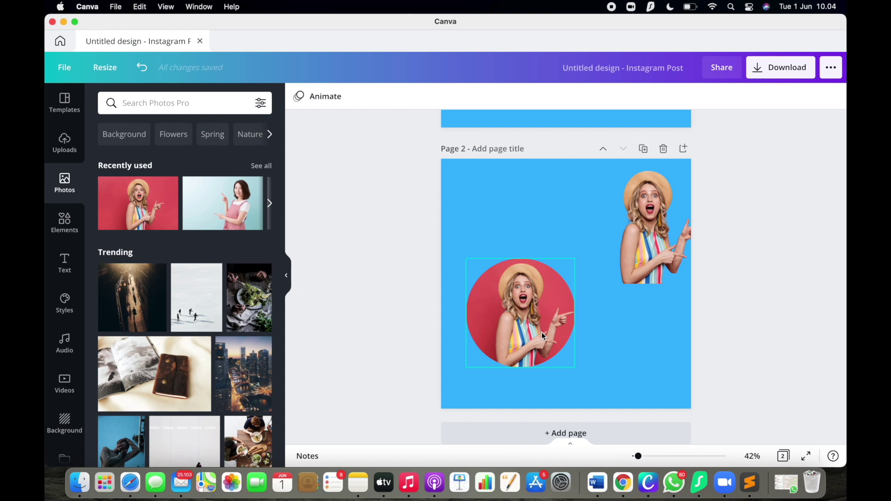
# Undo the photo's placement in the circle frame and crop the photo to the woman's torso and arms, from her chin down.
pyautogui.press('super+z')
pyautogui.click(595, 266)
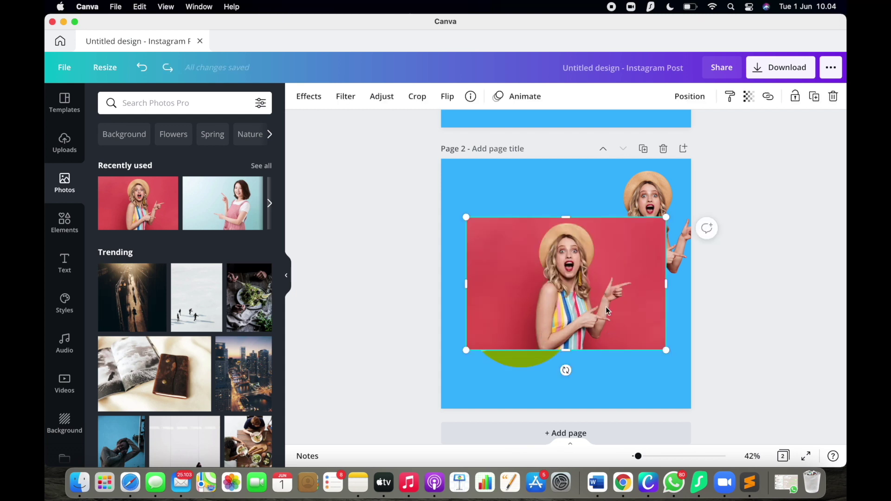
pyautogui.doubleClick(606, 307)
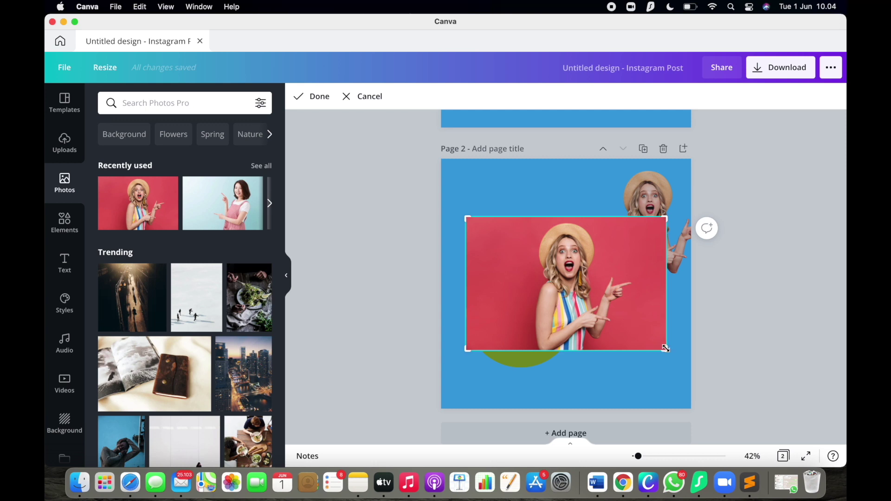
pyautogui.moveTo(665, 347); pyautogui.dragTo(666, 330)
pyautogui.press('Return')
pyautogui.doubleClick(618, 276)
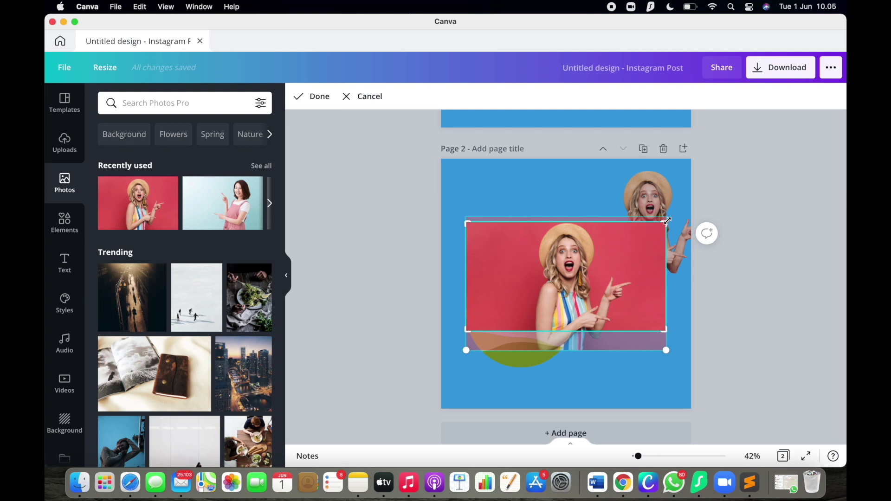
pyautogui.moveTo(666, 223); pyautogui.dragTo(645, 248)
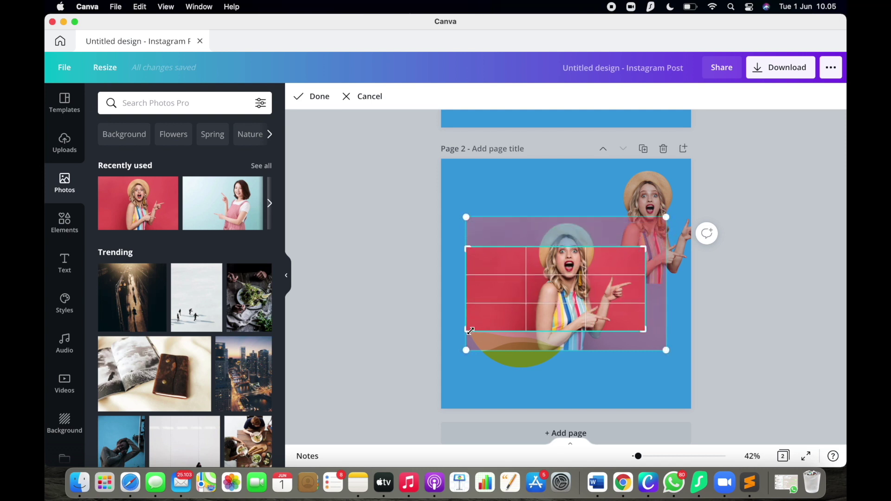
pyautogui.moveTo(468, 330); pyautogui.dragTo(512, 349)
pyautogui.moveTo(645, 247); pyautogui.dragTo(614, 267)
pyautogui.moveTo(512, 348); pyautogui.dragTo(521, 350)
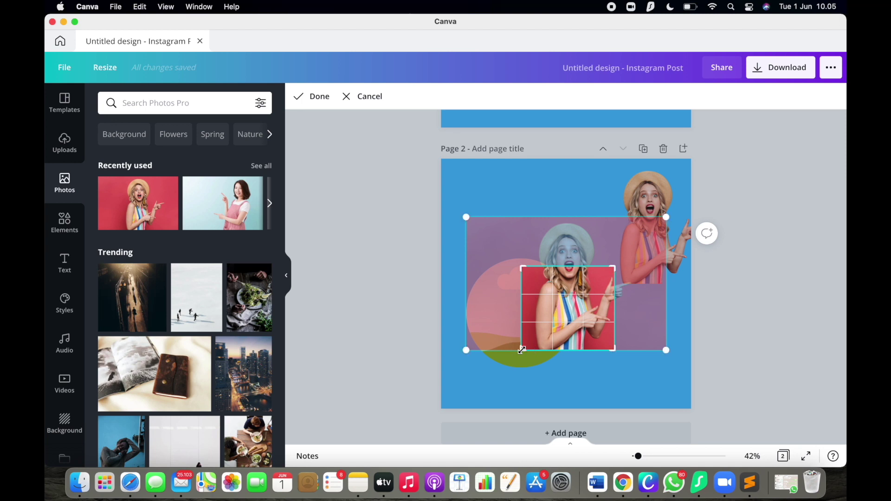
pyautogui.click(720, 358)
# Fill the circle frame with the cropped photo and move the frame straight up to the middle of page 2.
pyautogui.moveTo(573, 322)
pyautogui.mouseDown()
pyautogui.moveTo(517, 329)
pyautogui.moveTo(557, 330)
pyautogui.mouseUp()
pyautogui.click(630, 343)
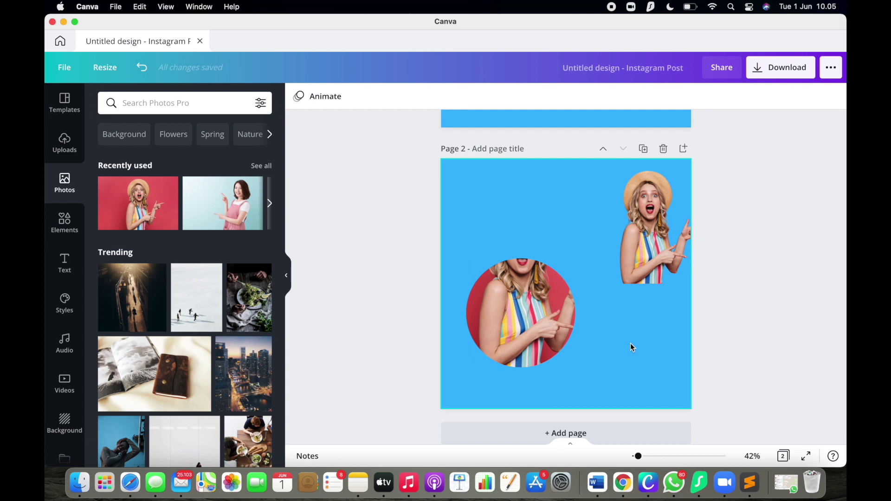
pyautogui.moveTo(522, 297); pyautogui.dragTo(522, 253)
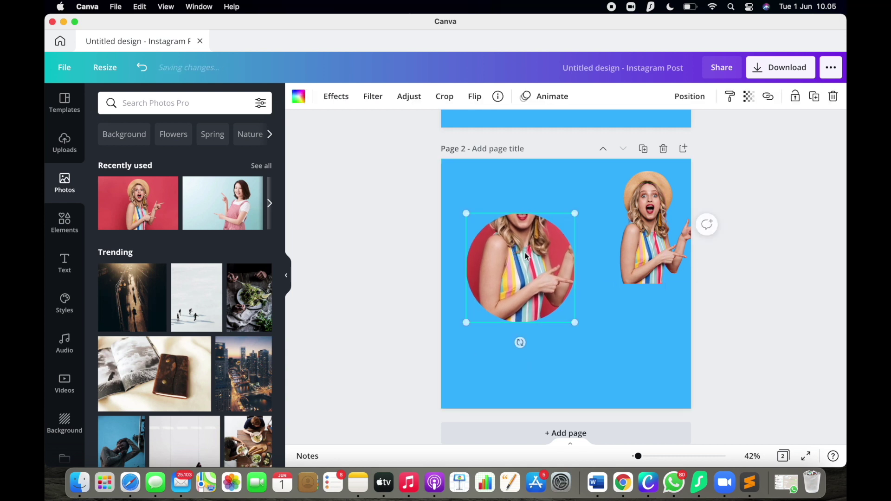
# Bring the background-free cutout to the front and enlarge it over the photo in the circle frame.
pyautogui.click(651, 253)
pyautogui.moveTo(652, 254); pyautogui.dragTo(584, 291)
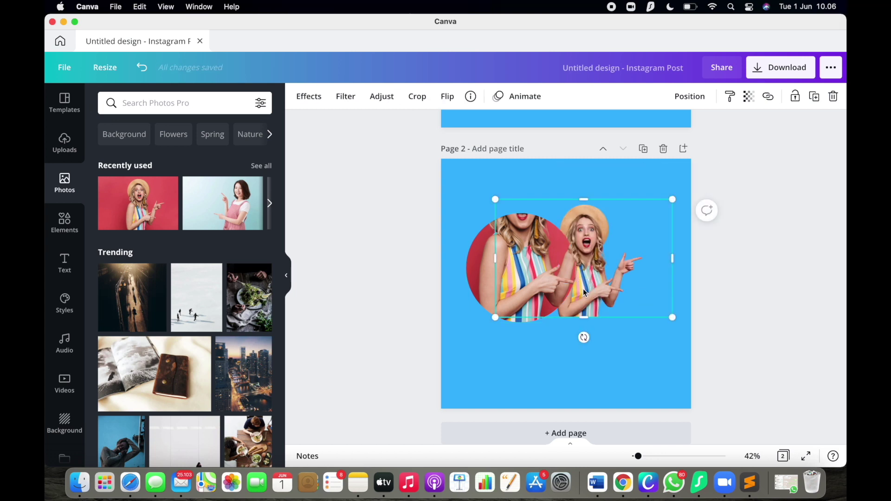
pyautogui.rightClick(584, 292)
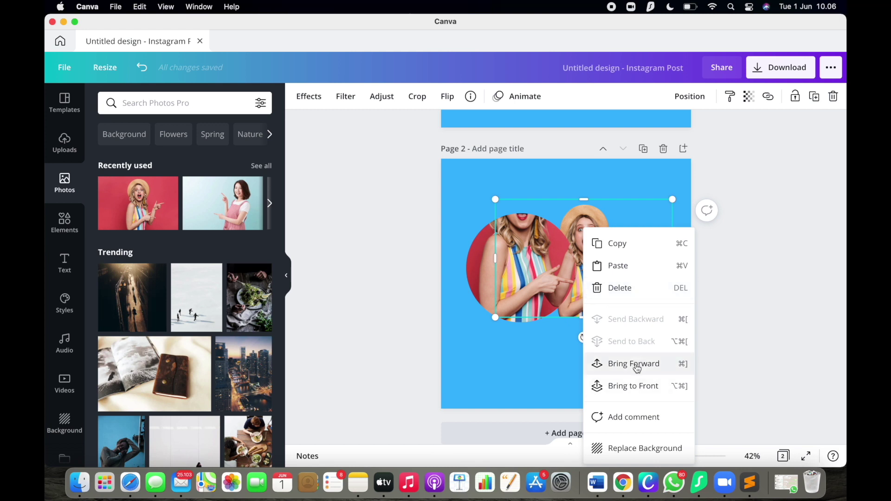
pyautogui.click(636, 386)
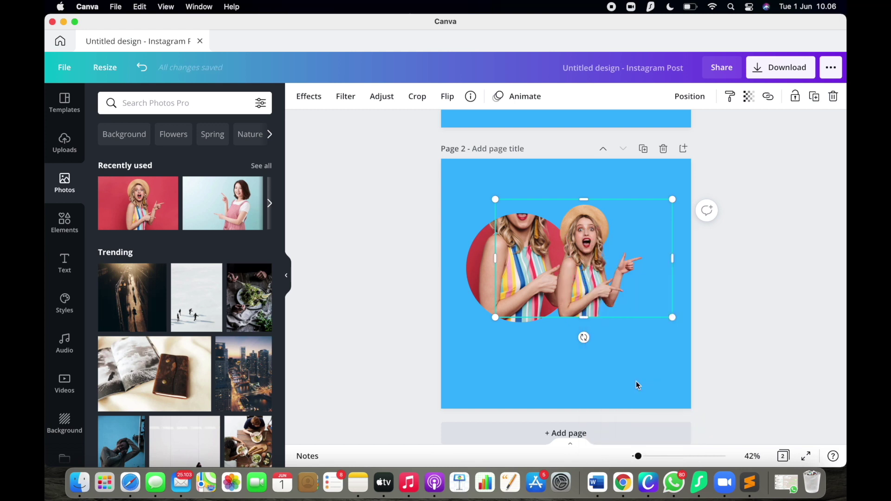
pyautogui.moveTo(627, 298); pyautogui.dragTo(581, 275)
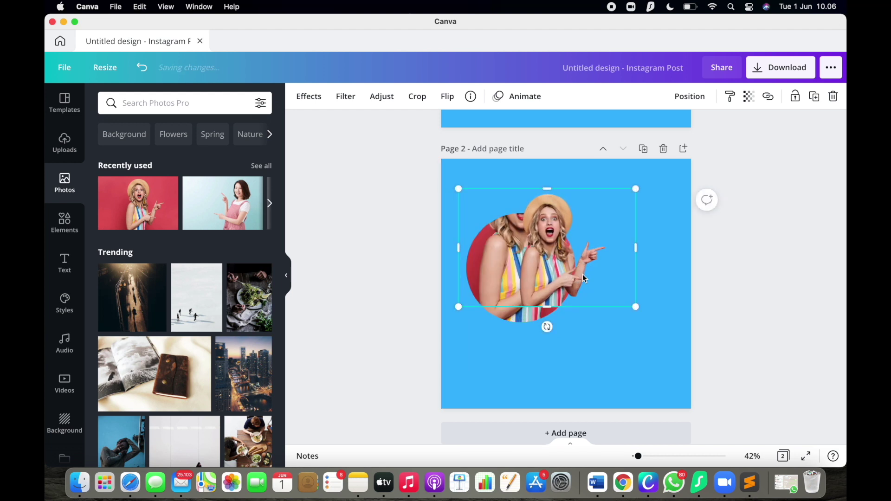
pyautogui.moveTo(460, 308); pyautogui.dragTo(399, 358)
# Set the cutout's transparency to 80.
pyautogui.click(754, 103)
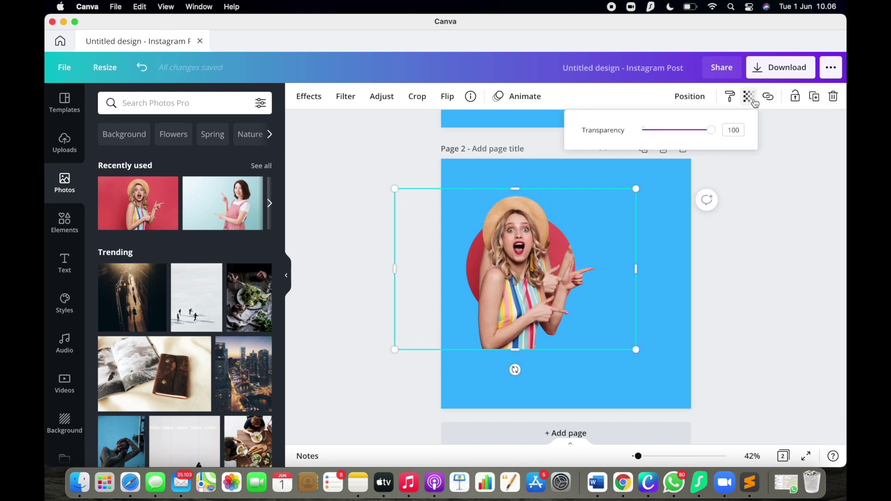
pyautogui.moveTo(711, 130); pyautogui.dragTo(692, 142)
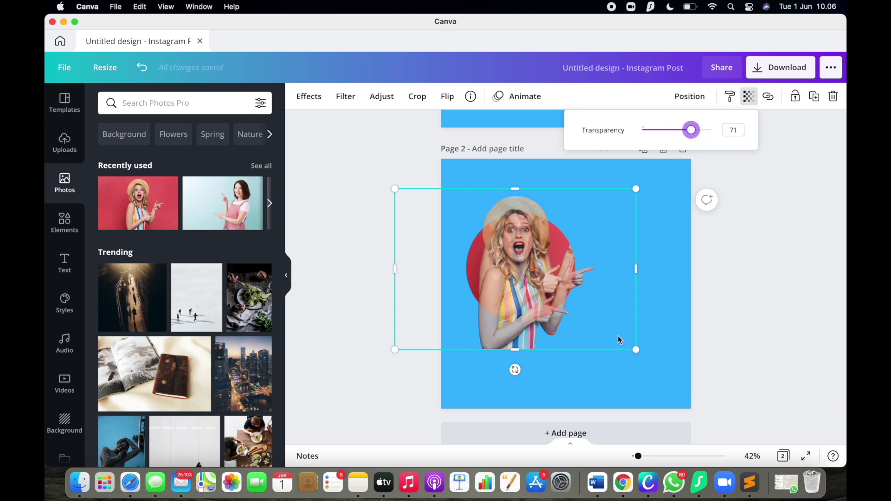
pyautogui.press('Right')
pyautogui.press('Right')
pyautogui.press('Right')
pyautogui.press('Right')
pyautogui.press('Right')
pyautogui.press('Right')
pyautogui.press('Right')
pyautogui.press('Right')
pyautogui.press('Right')
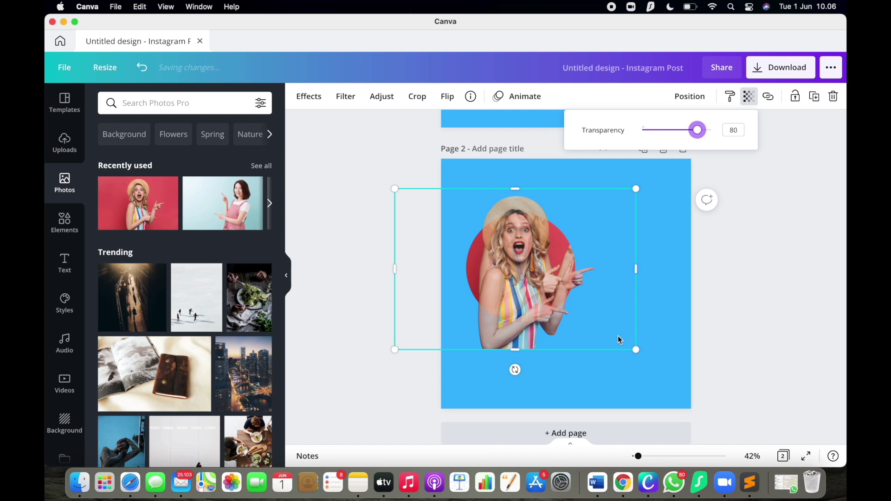
pyautogui.click(617, 336)
# Nudge the cutout upward to bring its body level with the photo in the circle frame.
pyautogui.press('Up')
pyautogui.press('Up')
pyautogui.press('Up')
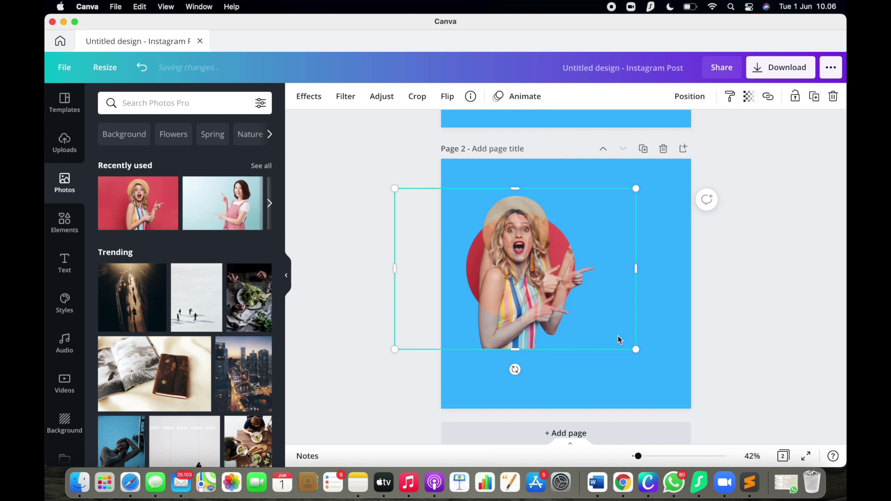
pyautogui.hotkey('shift', 'Up')
pyautogui.hotkey('shift', 'Up')
pyautogui.hotkey('shift', 'Up')
pyautogui.hotkey('shift', 'Up')
pyautogui.hotkey('shift', 'Up')
pyautogui.hotkey('shift', 'Up')
pyautogui.hotkey('shift', 'Up')
pyautogui.hotkey('shift', 'Up')
pyautogui.hotkey('shift', 'Up')
pyautogui.hotkey('shift', 'Up')
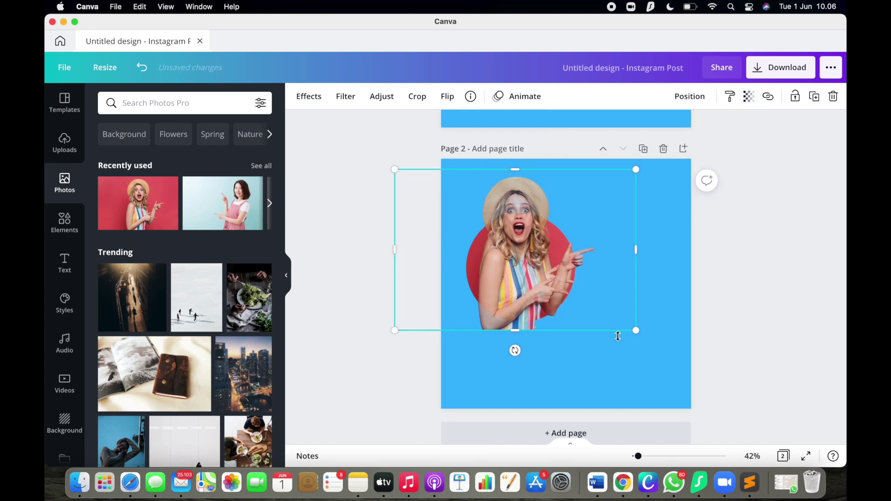
# Enlarge the cutout slightly and nudge it right to match the photo in the circle, then deselect it.
pyautogui.click(396, 155)
pyautogui.moveTo(395, 155); pyautogui.dragTo(390, 152)
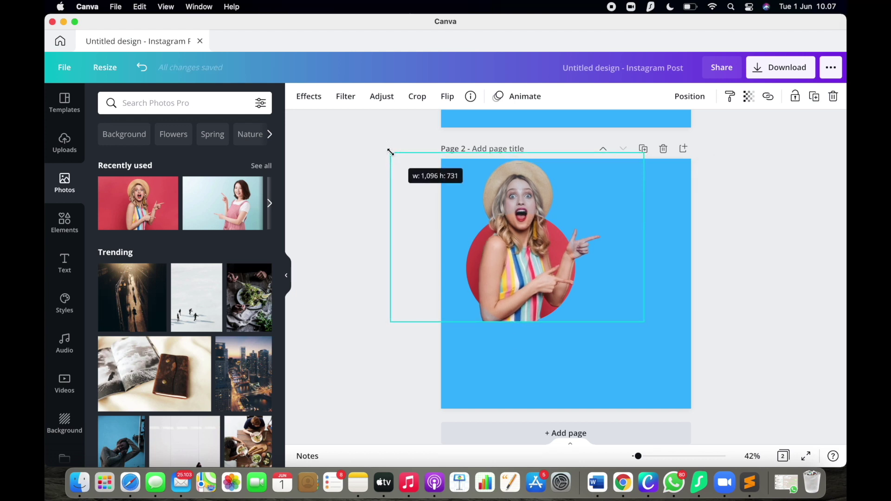
pyautogui.press('Right')
pyautogui.press('Right')
pyautogui.press('Right')
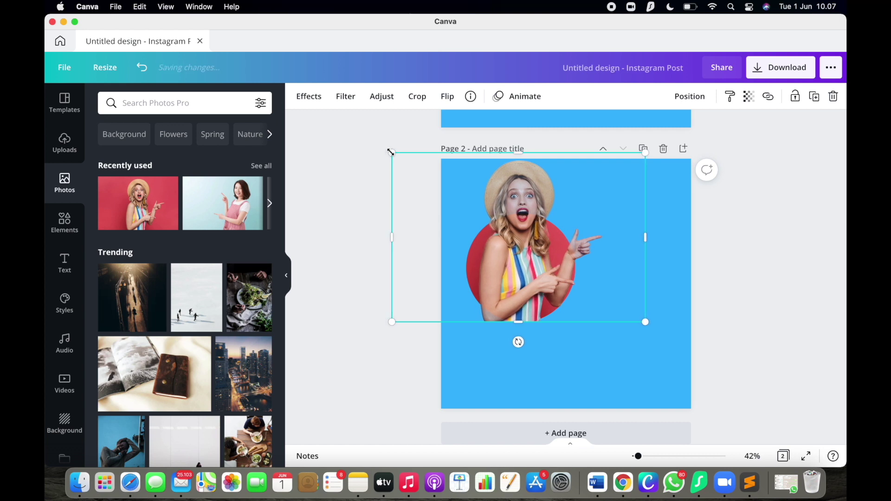
pyautogui.moveTo(392, 153); pyautogui.dragTo(388, 150)
pyautogui.press('Right')
pyautogui.press('Right')
pyautogui.press('Right')
pyautogui.press('Right')
pyautogui.press('Right')
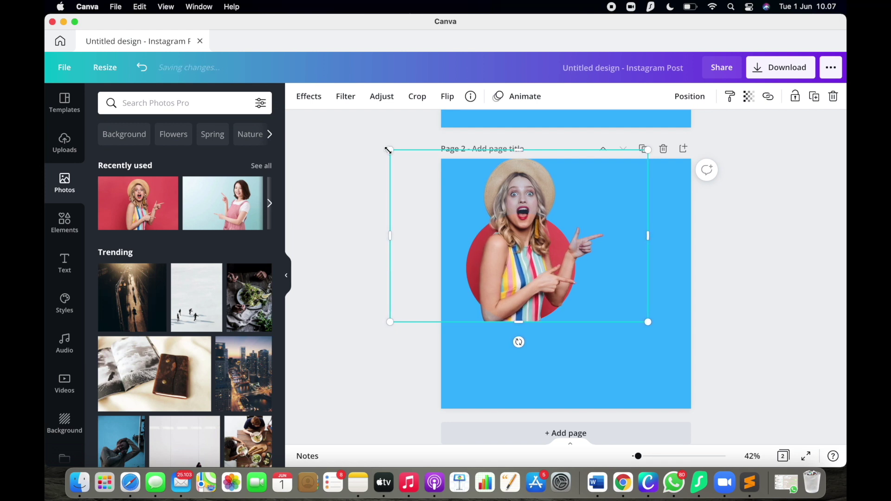
pyautogui.press('Right')
pyautogui.click(661, 293)
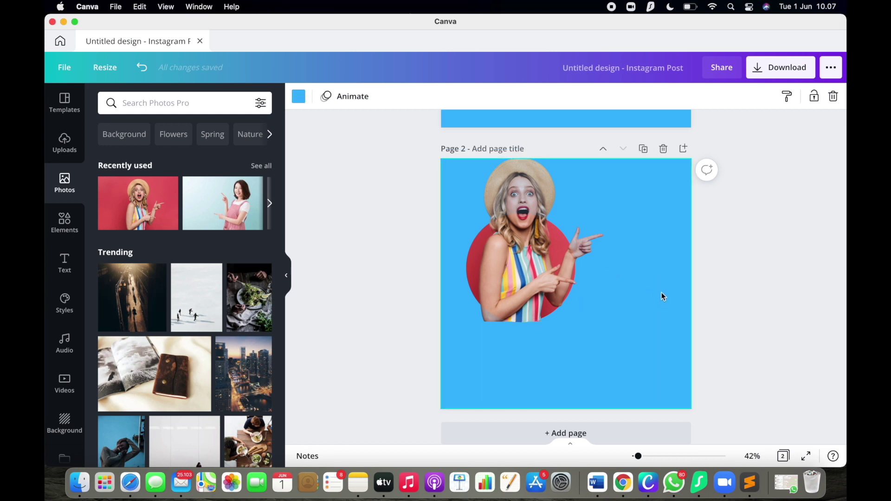
# Restore the cutout on page 2 to full opacity and deselect it.
pyautogui.click(535, 297)
pyautogui.click(749, 96)
pyautogui.moveTo(702, 134); pyautogui.dragTo(719, 132)
pyautogui.click(669, 237)
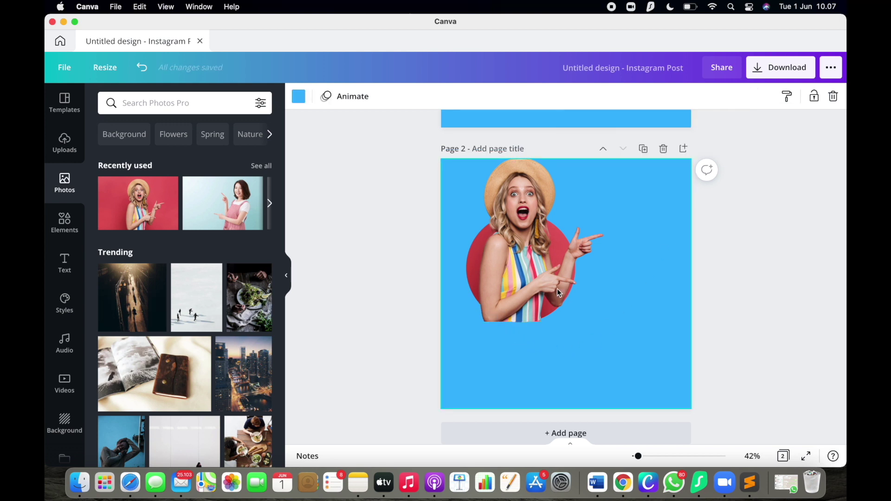
# Crop the cutout's lower edge up to just below the hands, exposing the circle's rounded base, and deselect it.
pyautogui.click(534, 297)
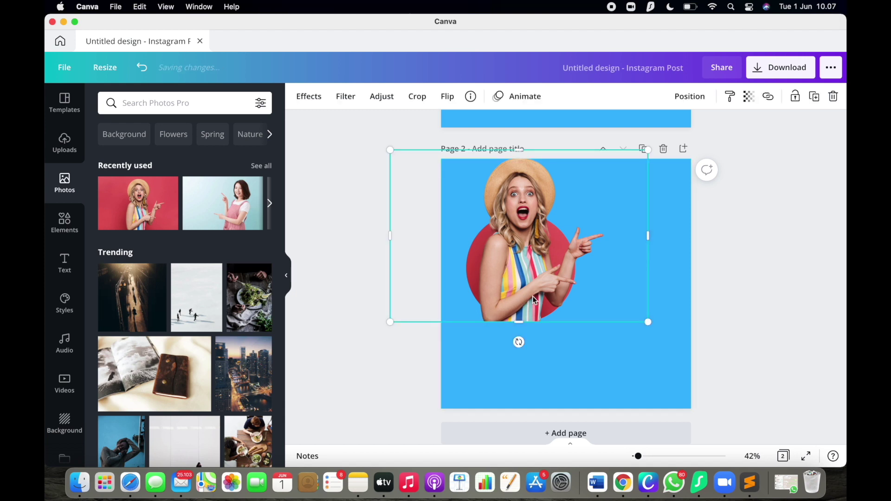
pyautogui.doubleClick(534, 296)
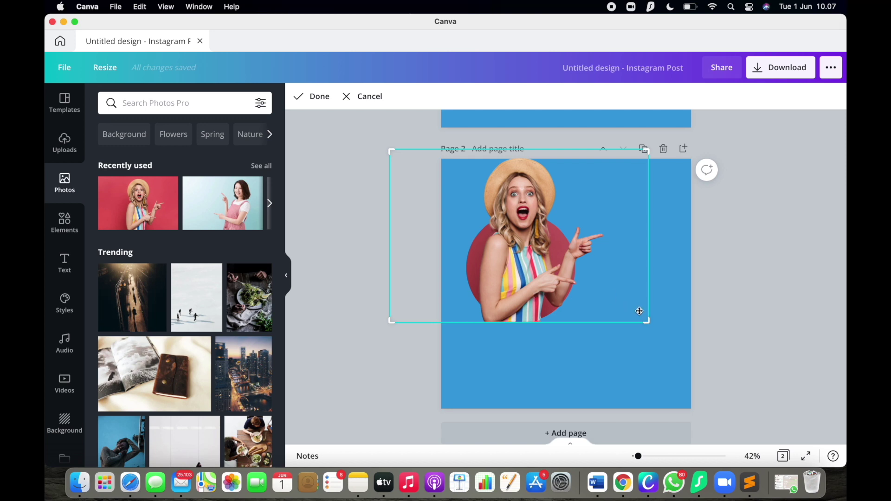
pyautogui.moveTo(648, 319); pyautogui.dragTo(648, 299)
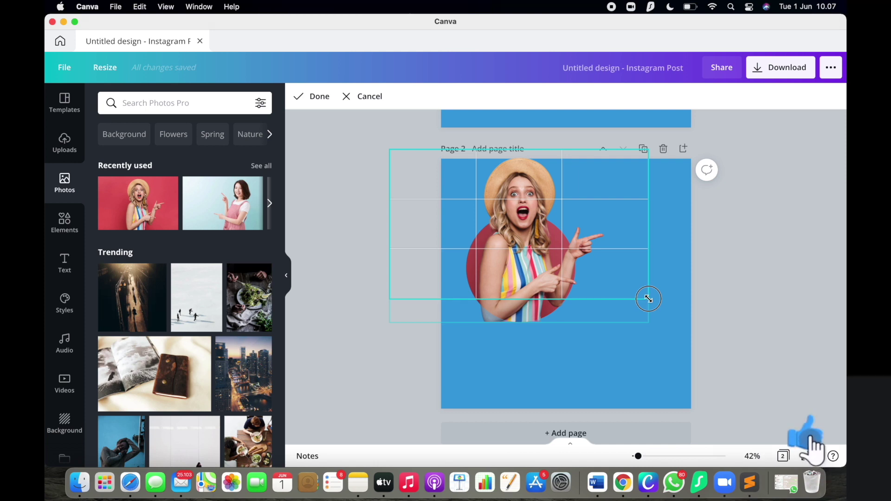
pyautogui.click(689, 311)
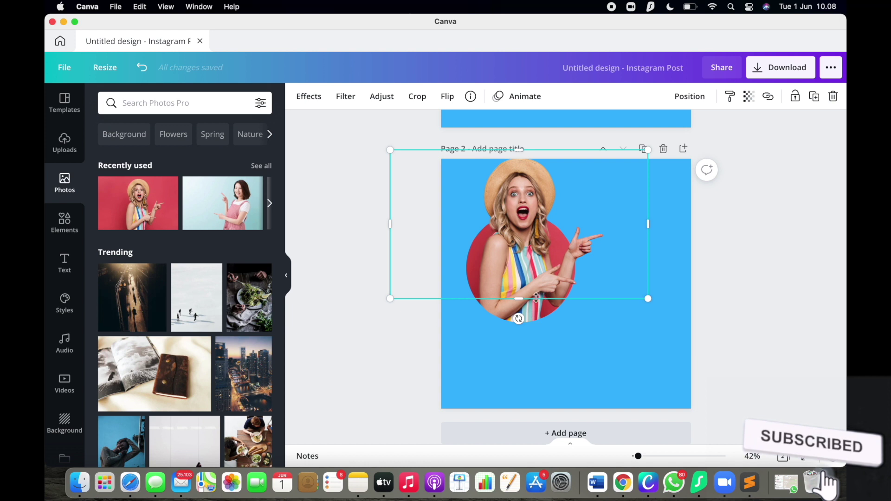
pyautogui.click(683, 325)
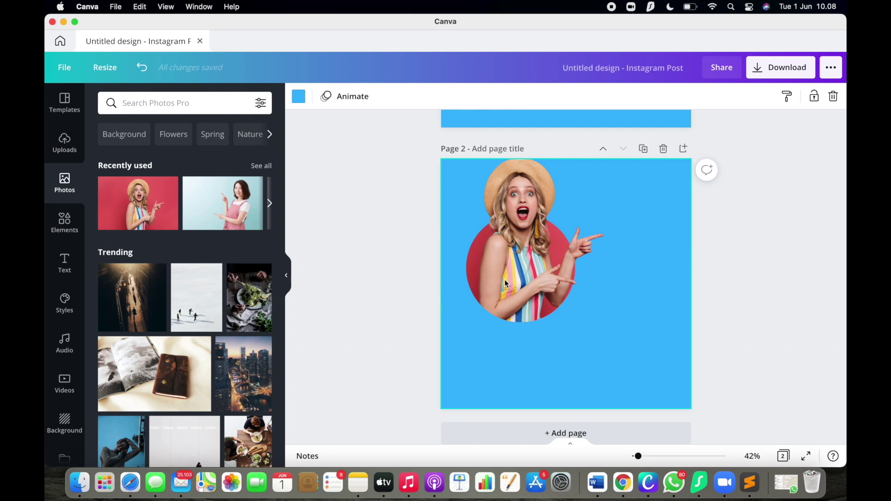
pyautogui.moveTo(505, 279); pyautogui.dragTo(617, 253)
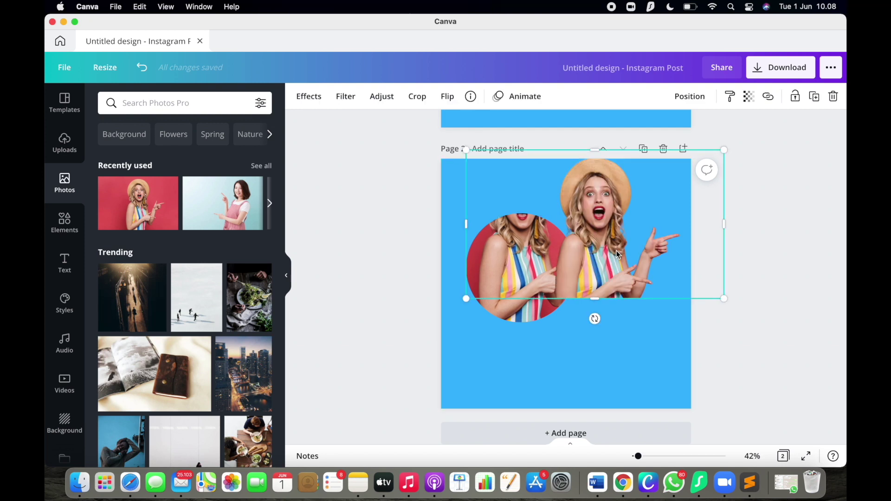
pyautogui.press('super+z')
pyautogui.click(710, 285)
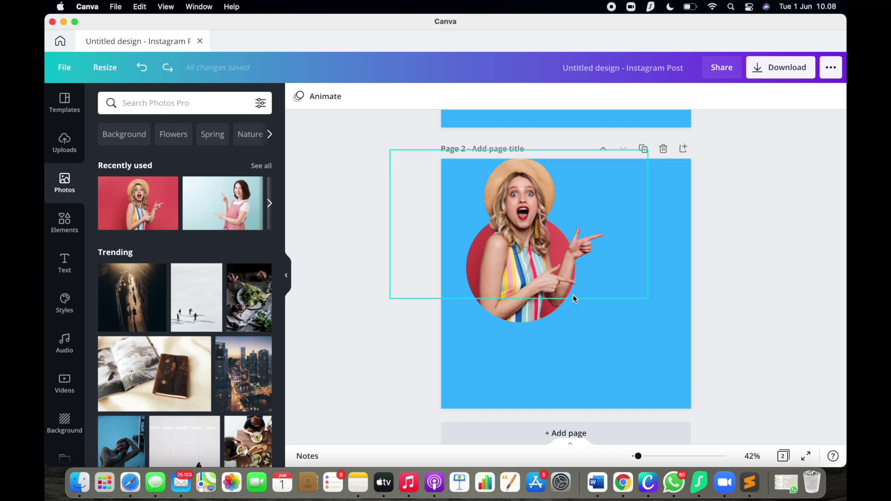
# Nudge the cutout slightly left and group it with the circle frame.
pyautogui.moveTo(516, 284); pyautogui.dragTo(515, 284)
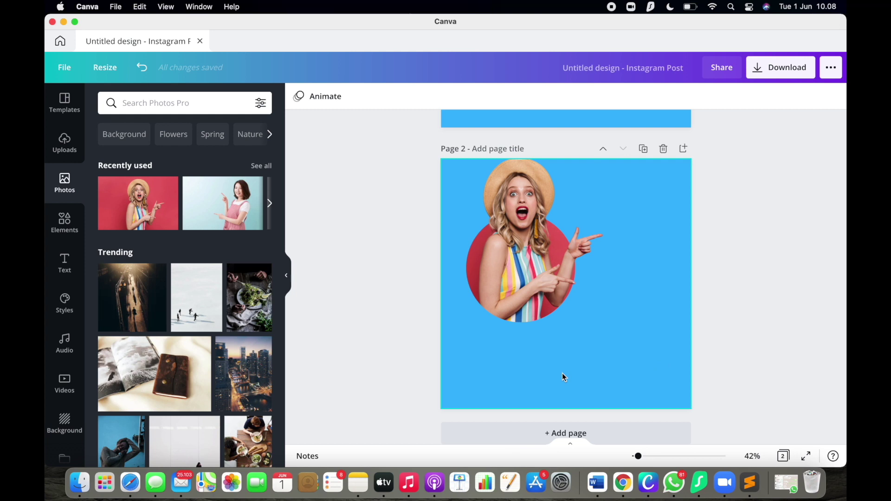
pyautogui.moveTo(704, 349); pyautogui.dragTo(343, 130)
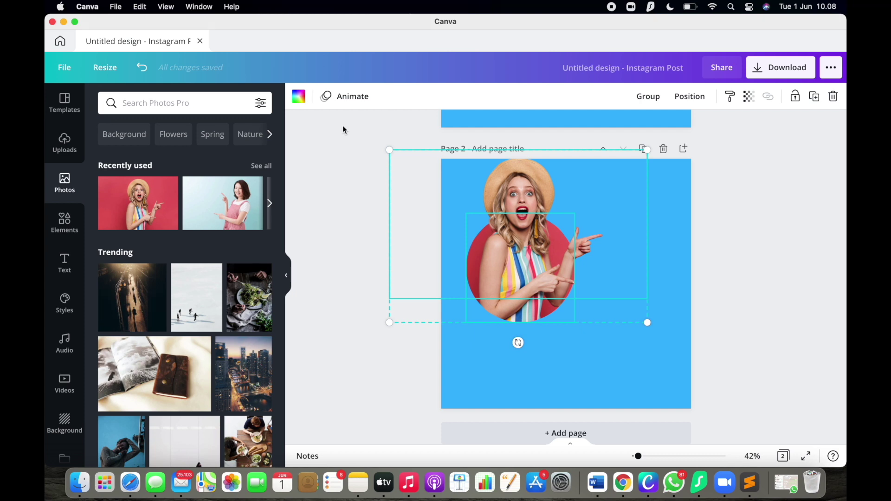
pyautogui.press('super+g')
# Move the grouped cutout and circle frame to the centre of page 2.
pyautogui.moveTo(492, 230); pyautogui.dragTo(504, 253)
pyautogui.moveTo(572, 290); pyautogui.dragTo(552, 265)
pyautogui.click(753, 265)
pyautogui.moveTo(510, 216); pyautogui.dragTo(543, 241)
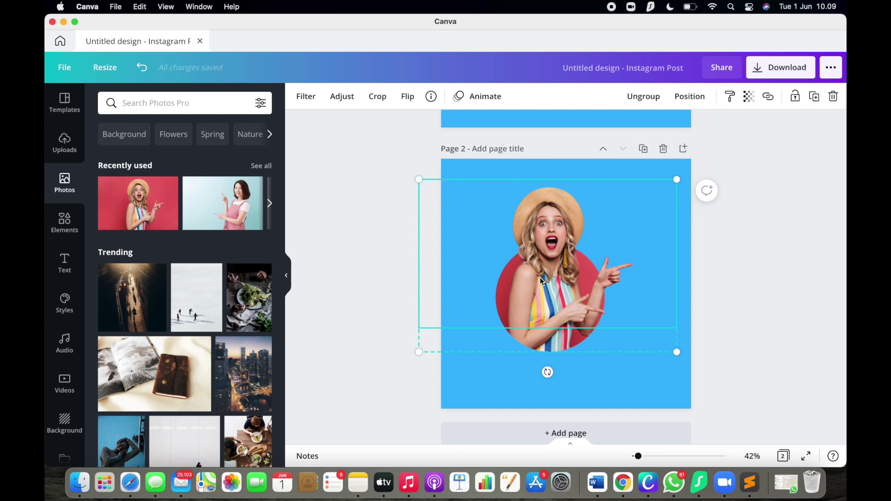
pyautogui.scroll(5, 609, 262)
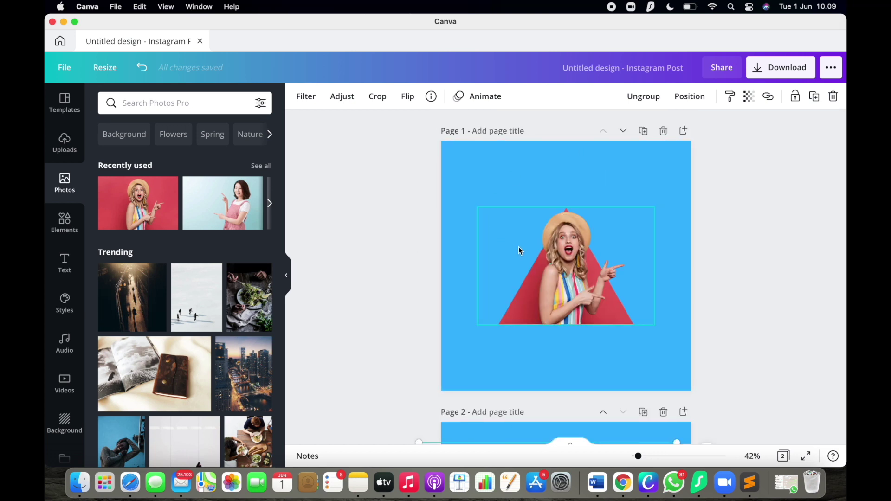
pyautogui.scroll(-3, 519, 246)
pyautogui.scroll(-3, 519, 247)
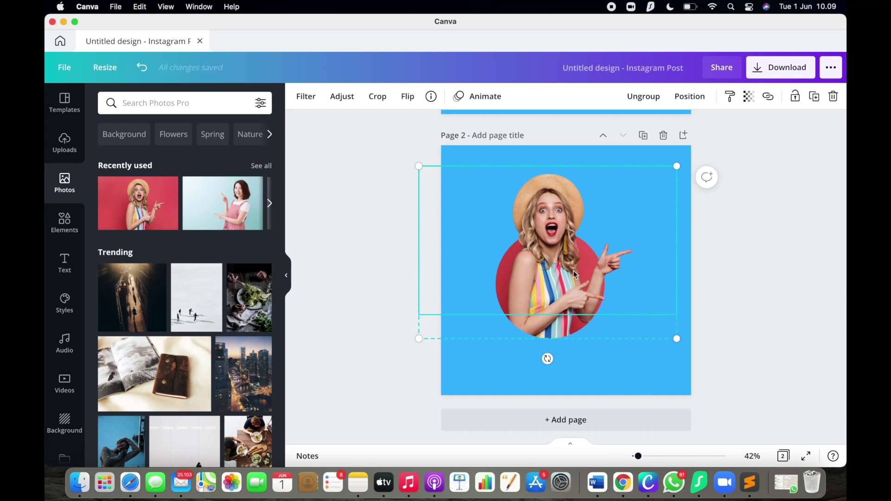
pyautogui.scroll(6, 573, 271)
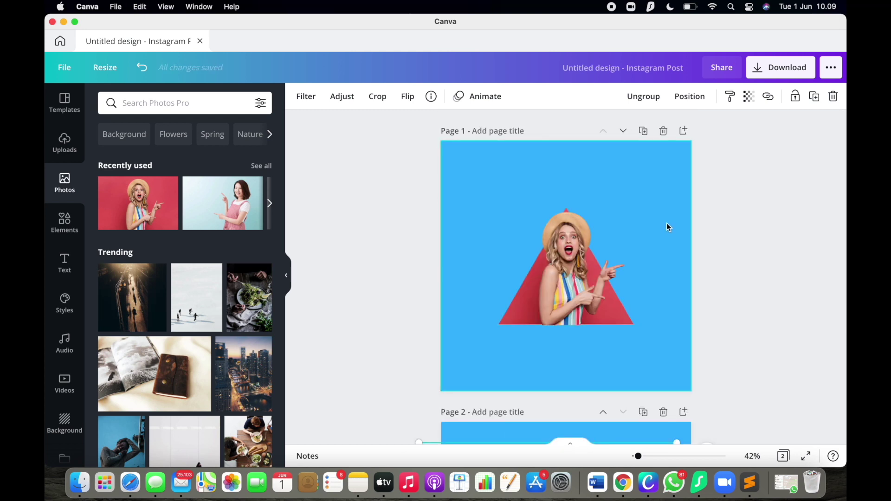
pyautogui.click(668, 227)
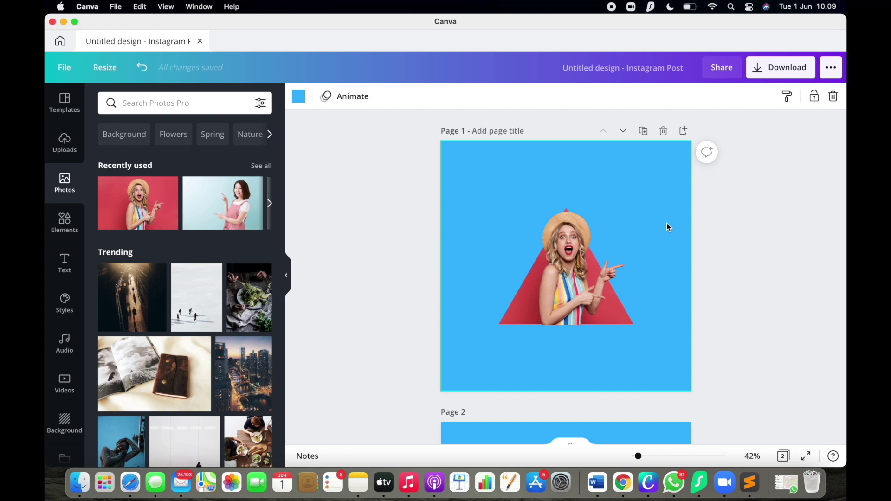
# Paste the grouped cutout and circle frame onto page 1 and move the group up and to the left.
pyautogui.press('super+z')
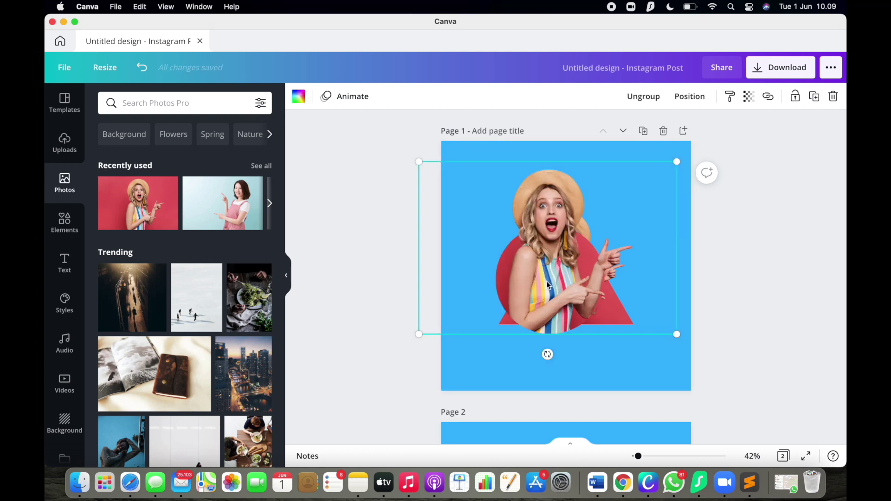
pyautogui.moveTo(555, 275); pyautogui.dragTo(518, 245)
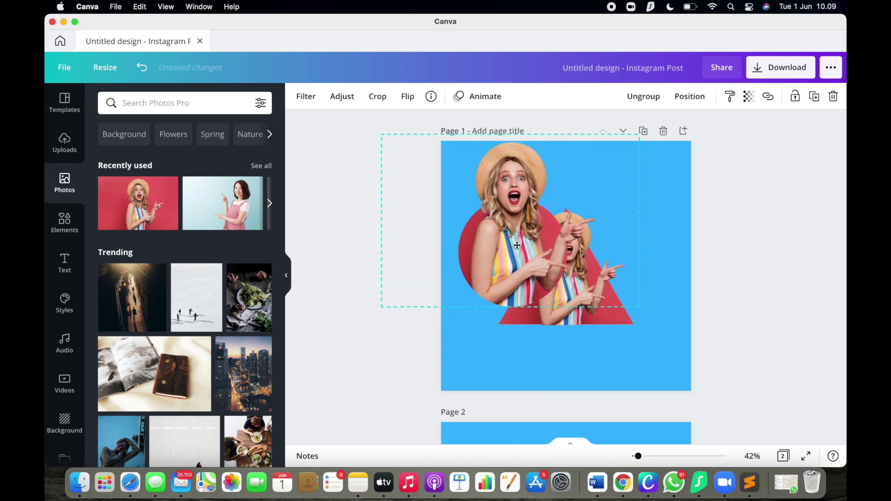
pyautogui.click(647, 333)
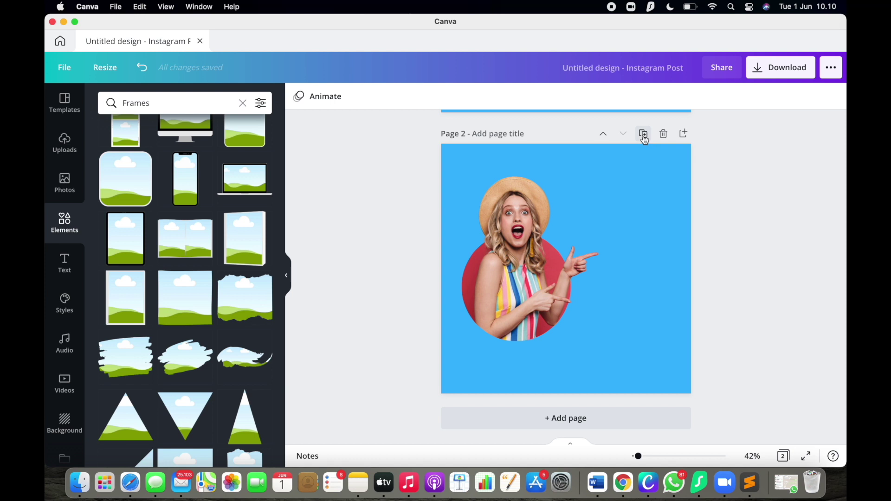
# Duplicate page 2, ungroup the circle pop-out on the new page 3, and move the cutout to the right of the circle frame.
pyautogui.click(644, 136)
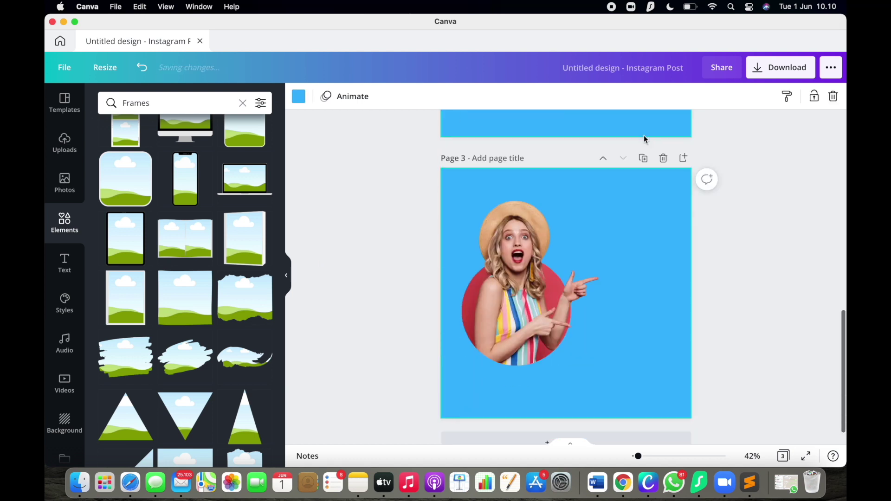
pyautogui.click(502, 314)
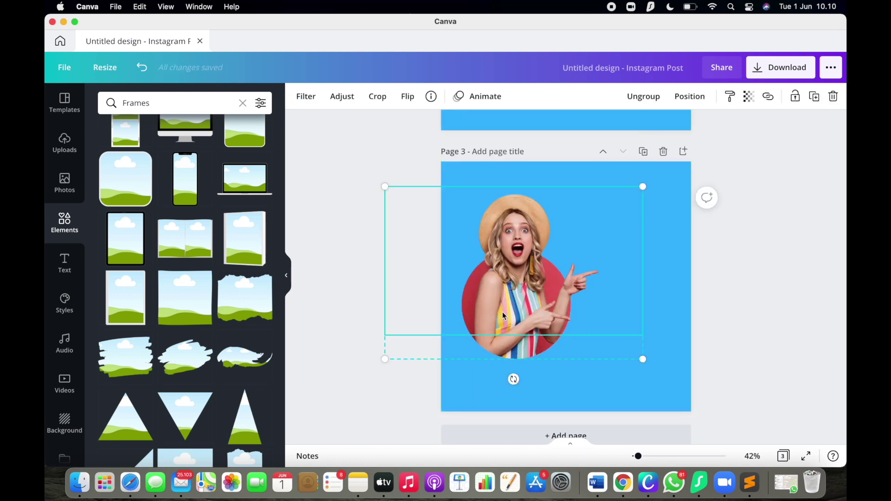
pyautogui.click(643, 96)
pyautogui.click(733, 335)
pyautogui.moveTo(496, 314); pyautogui.dragTo(628, 296)
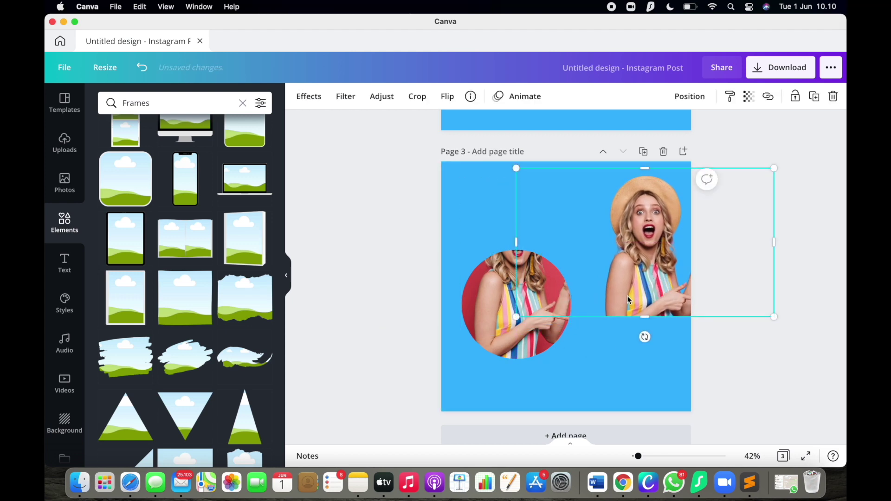
# Add a brush-stroke frame above the circle on page 3 and detach the photo from the circle frame.
pyautogui.click(184, 363)
pyautogui.moveTo(567, 275); pyautogui.dragTo(513, 225)
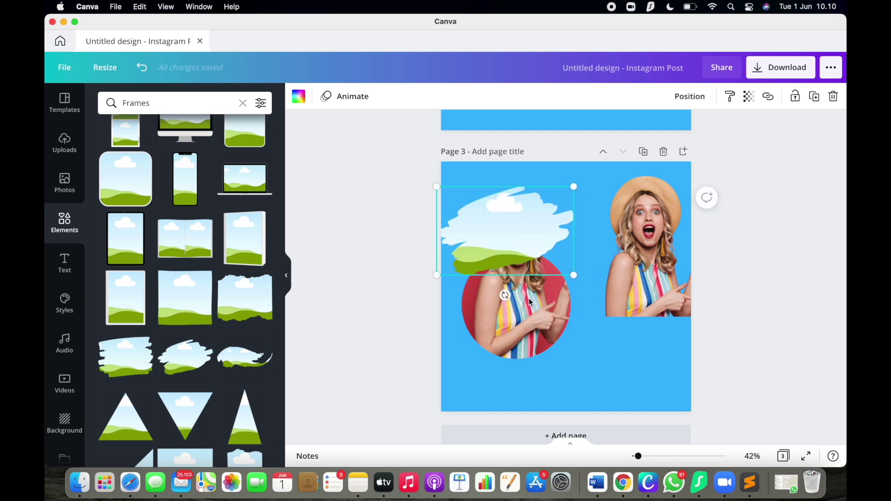
pyautogui.click(530, 301)
pyautogui.click(487, 340)
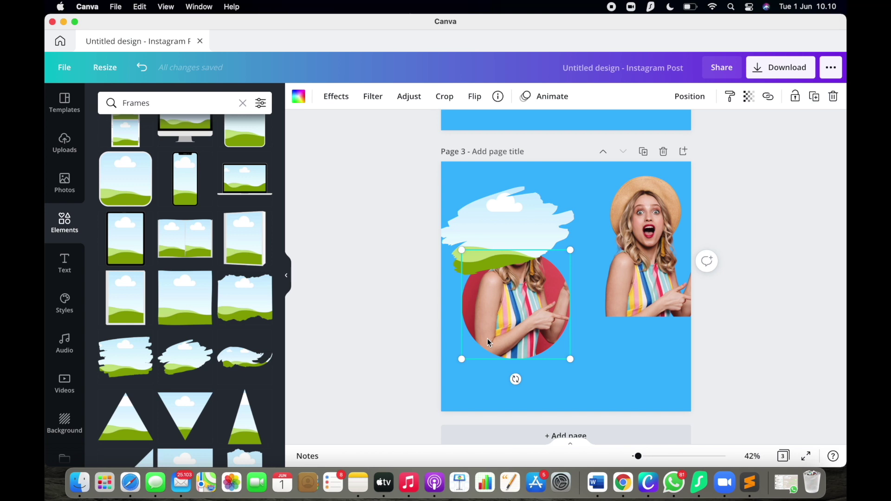
pyautogui.rightClick(488, 341)
pyautogui.click(545, 449)
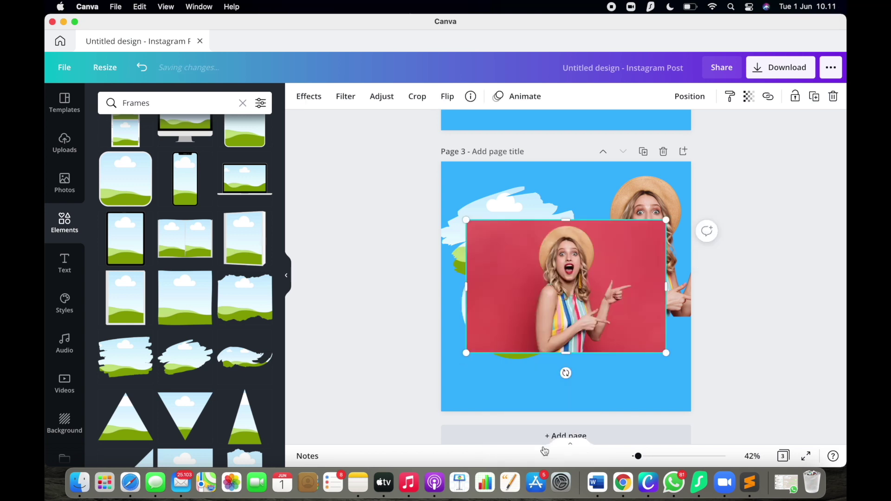
# Crop the detached photo down to the woman's torso and hands and place it in the brush-stroke frame.
pyautogui.doubleClick(591, 280)
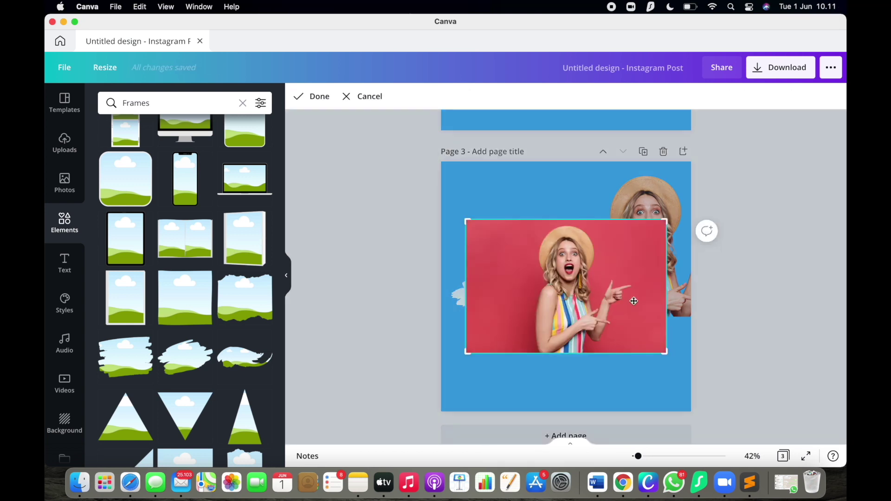
pyautogui.moveTo(665, 221); pyautogui.dragTo(669, 269)
pyautogui.moveTo(667, 353); pyautogui.dragTo(615, 356)
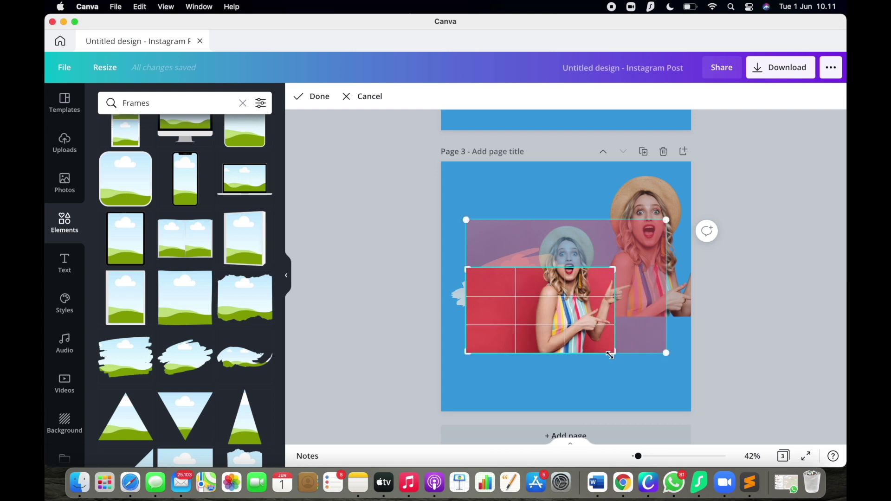
pyautogui.moveTo(467, 352); pyautogui.dragTo(524, 351)
pyautogui.click(778, 353)
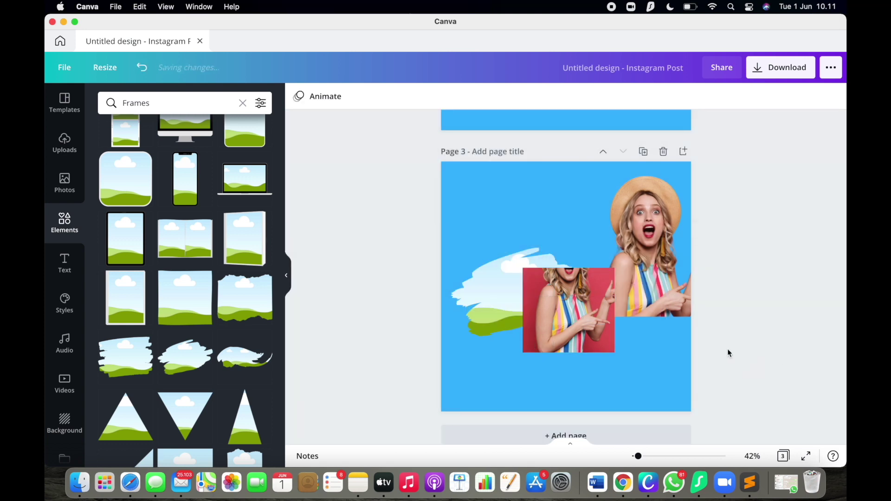
pyautogui.moveTo(573, 326); pyautogui.dragTo(531, 313)
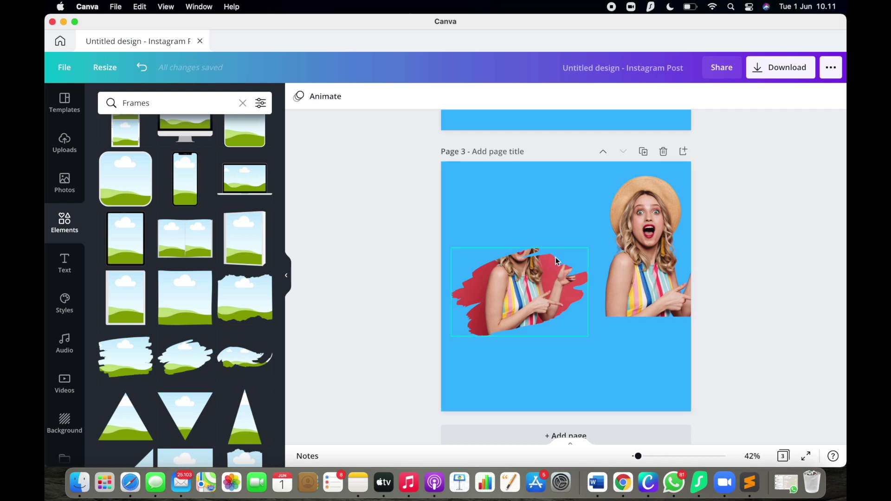
# Bring the background-free cutout to the front and position it over the brush-stroke photo.
pyautogui.click(669, 282)
pyautogui.moveTo(668, 282); pyautogui.dragTo(645, 264)
pyautogui.rightClick(645, 263)
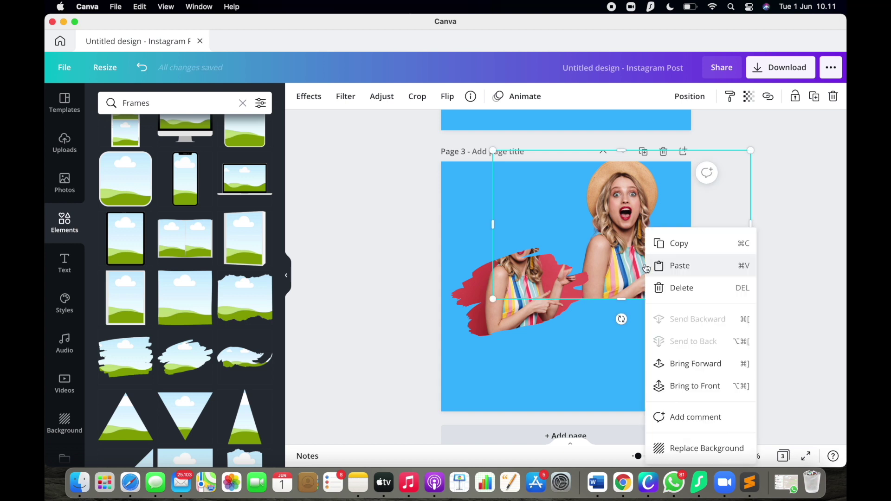
pyautogui.click(695, 387)
pyautogui.press('super+z')
pyautogui.press('super+z')
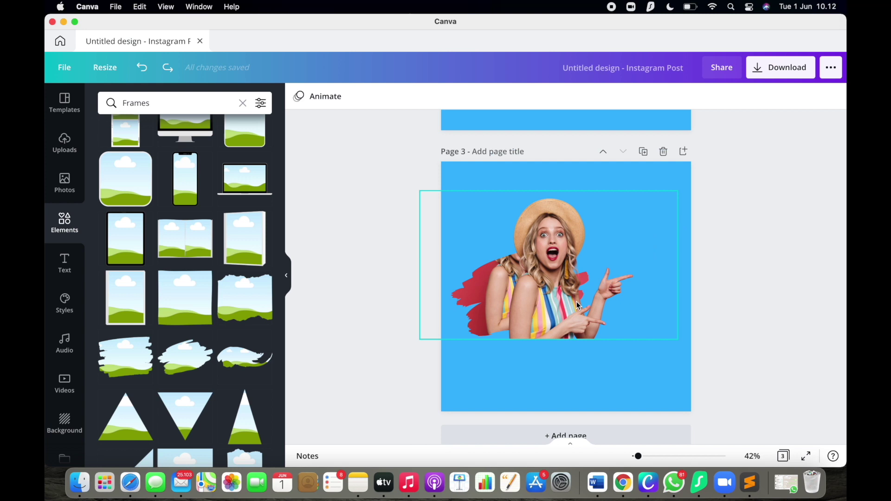
# Scale the cutout down to match the woman in the brush-stroke frame, align it over her, and deselect it.
pyautogui.click(581, 235)
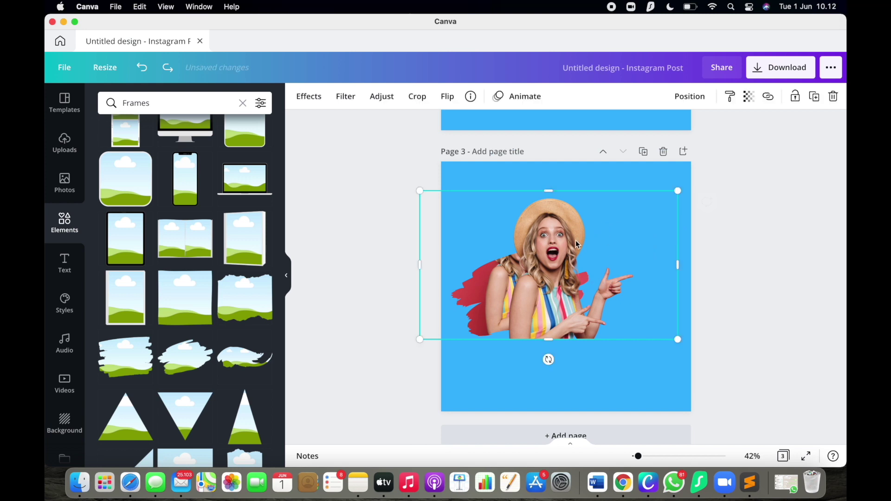
pyautogui.moveTo(677, 191); pyautogui.dragTo(622, 196)
pyautogui.click(633, 383)
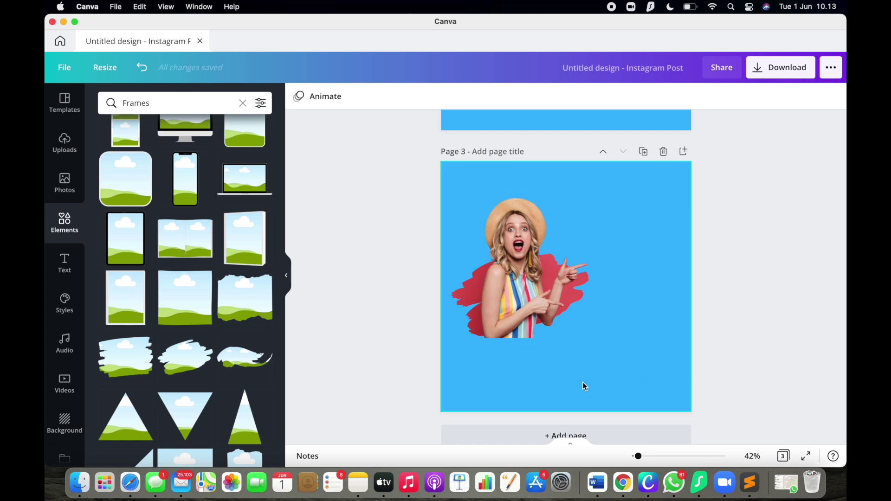
# Crop the cutout's lower edge up to just below the hands so the frame's brushed base is exposed.
pyautogui.click(524, 335)
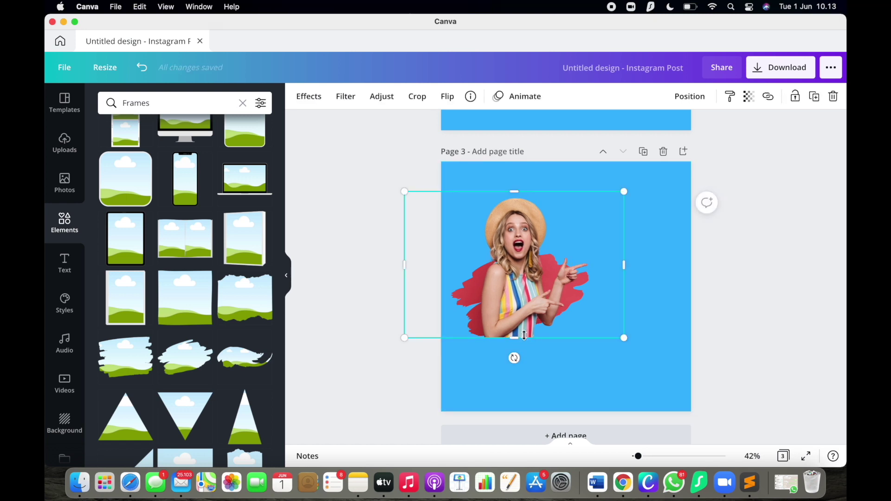
pyautogui.doubleClick(613, 326)
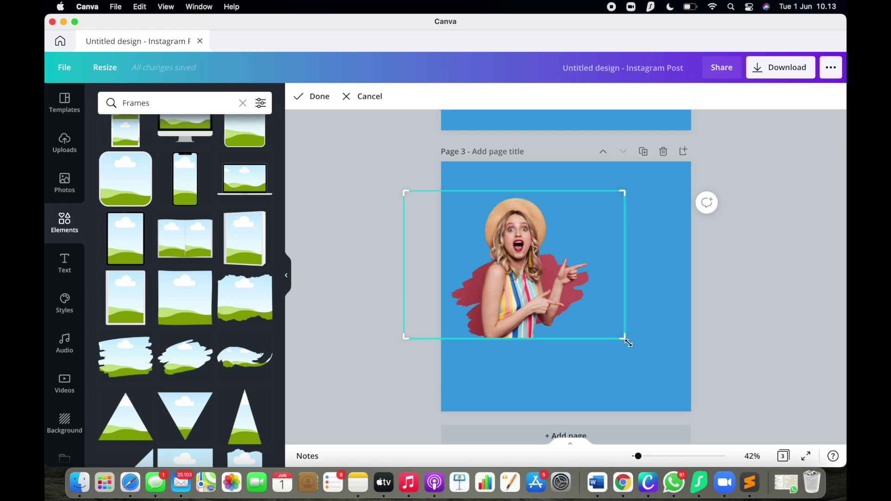
pyautogui.moveTo(625, 341); pyautogui.dragTo(624, 315)
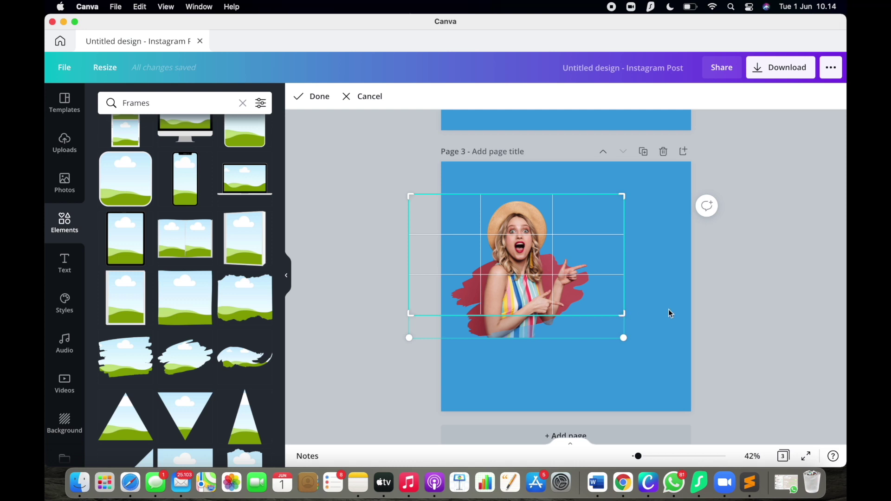
pyautogui.click(681, 311)
pyautogui.click(718, 314)
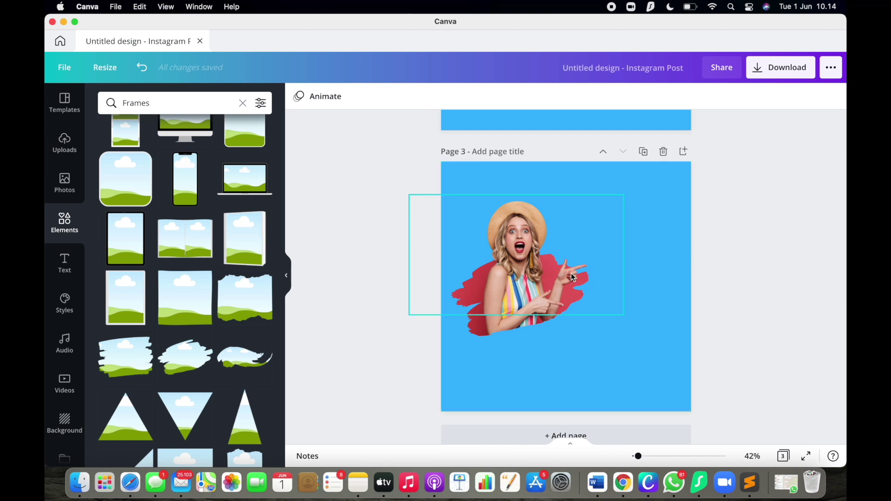
# Shrink the cutout slightly from its upper-left corner to blend its outline with the framed photo.
pyautogui.click(642, 309)
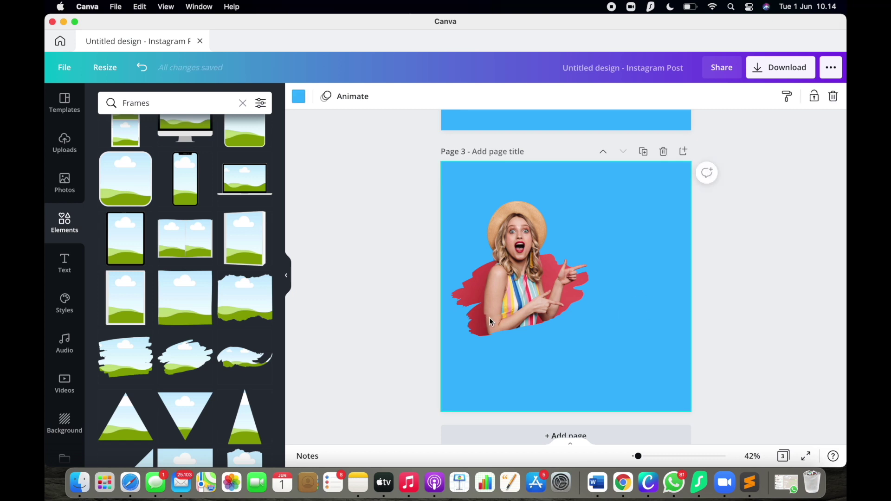
pyautogui.click(523, 299)
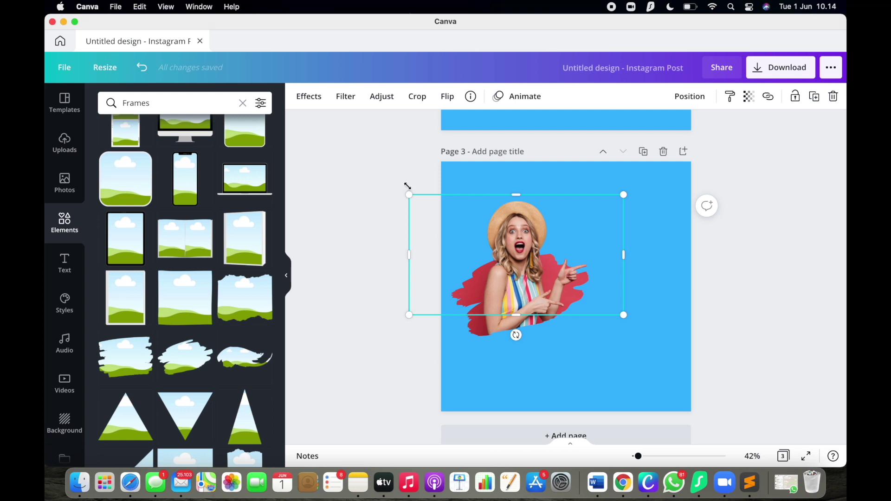
pyautogui.moveTo(409, 194); pyautogui.dragTo(412, 193)
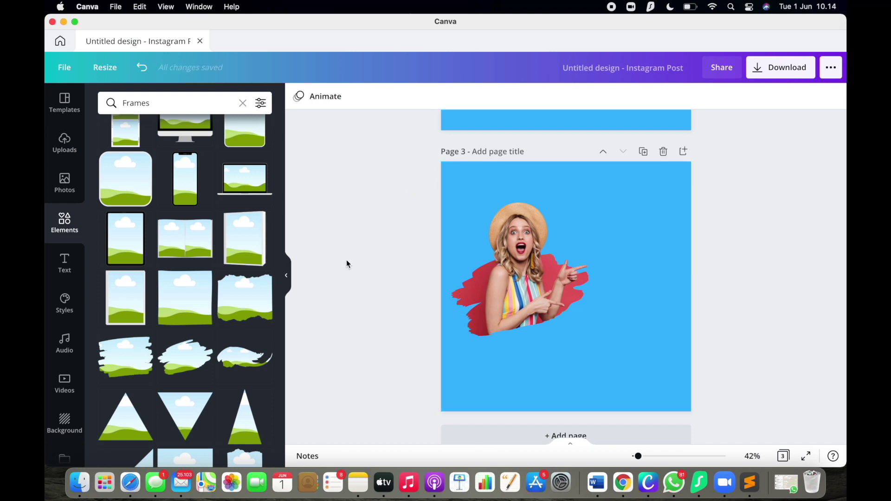
# Group the cutout with the brush-stroke frame on page 3.
pyautogui.moveTo(398, 169); pyautogui.dragTo(653, 383)
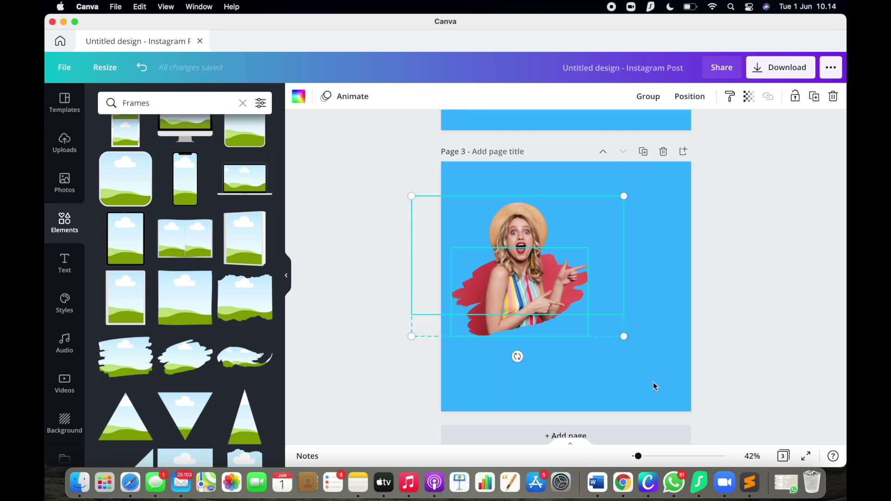
pyautogui.click(645, 99)
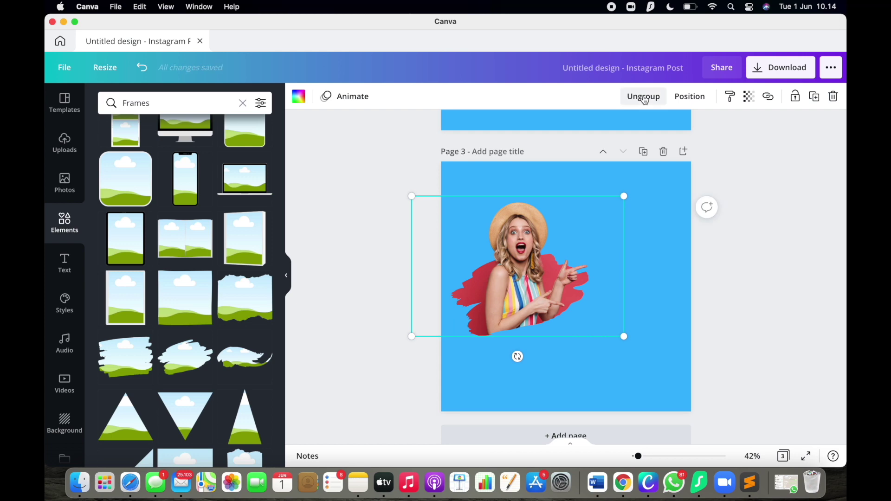
pyautogui.click(510, 293)
pyautogui.moveTo(510, 293); pyautogui.dragTo(493, 299)
# Delete the circle pop-out copy from page 1, including its cutout, photo and frame, leaving only the triangle pop-out.
pyautogui.scroll(5, 688, 243)
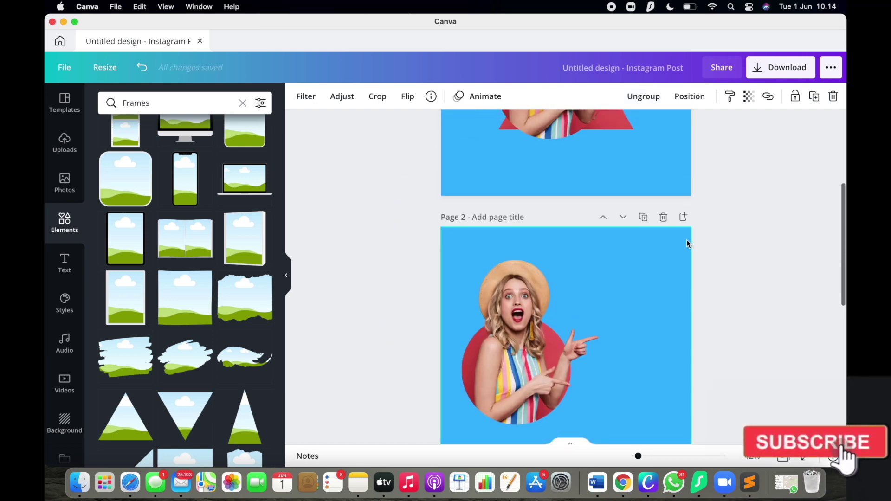
pyautogui.scroll(5, 686, 240)
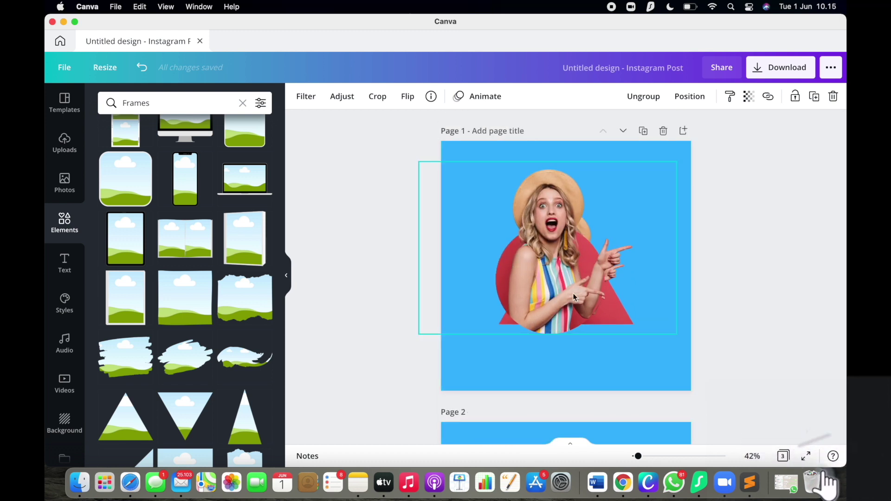
pyautogui.click(572, 293)
pyautogui.moveTo(525, 276); pyautogui.dragTo(616, 269)
pyautogui.click(615, 269)
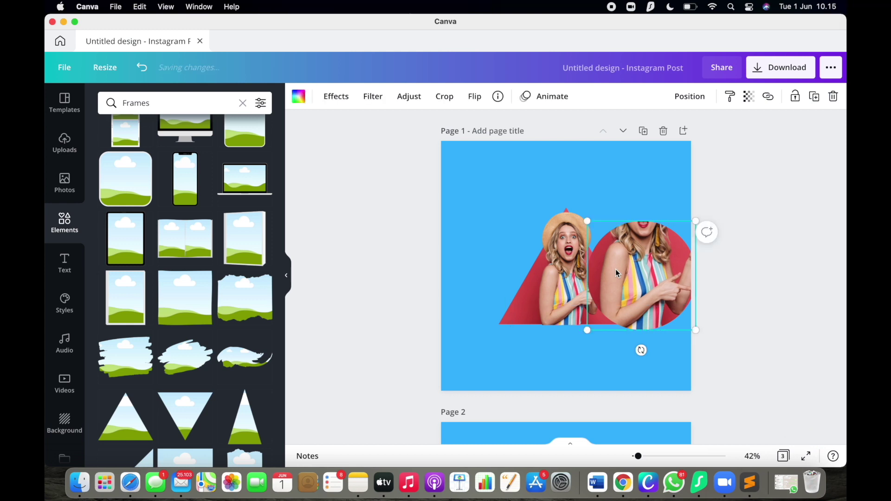
pyautogui.press('Delete')
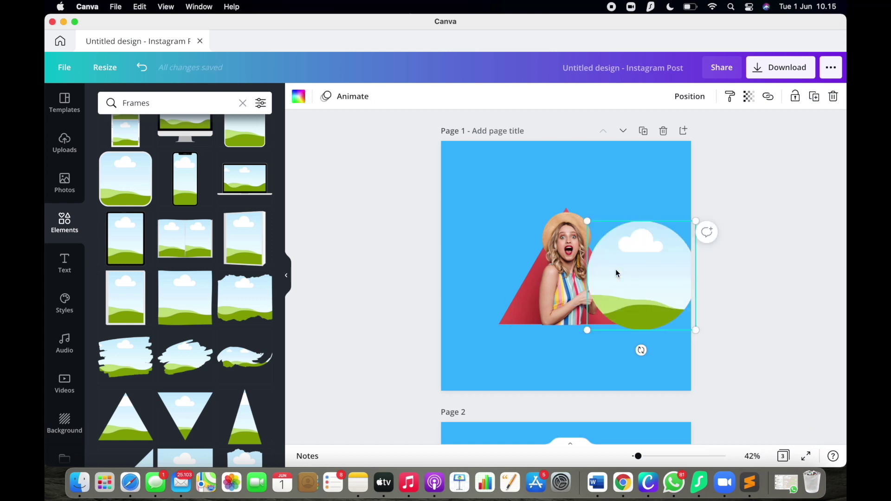
pyautogui.press('Delete')
# Look over the pop-outs on pages 2 and 3, and browse further frame shapes in the elements library.
pyautogui.scroll(-1, 615, 269)
pyautogui.scroll(-5, 615, 269)
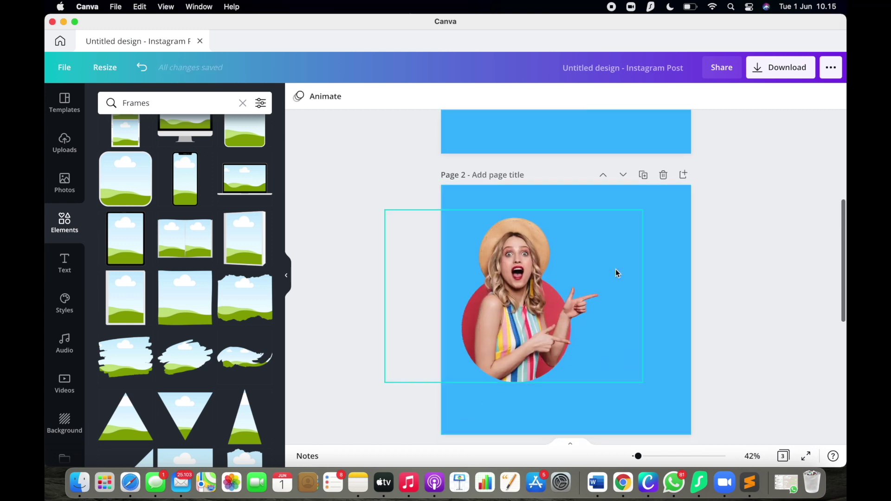
pyautogui.scroll(-7, 531, 342)
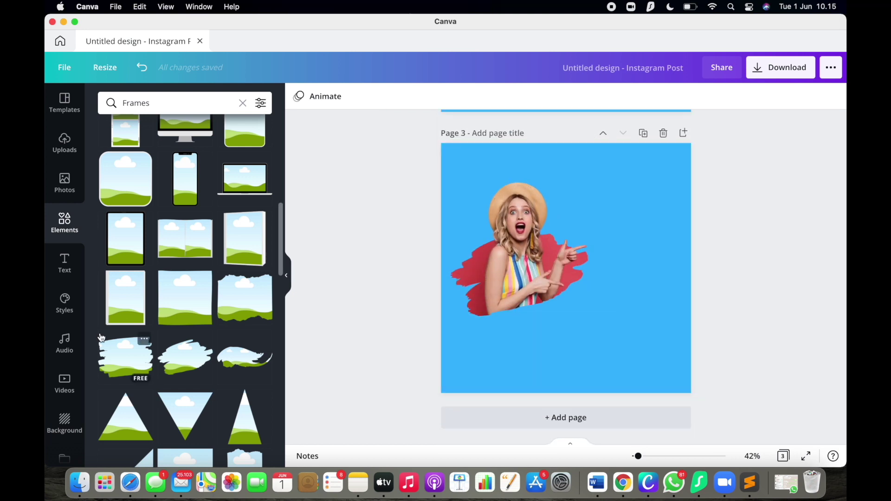
pyautogui.scroll(-1, 154, 376)
pyautogui.scroll(-10, 153, 376)
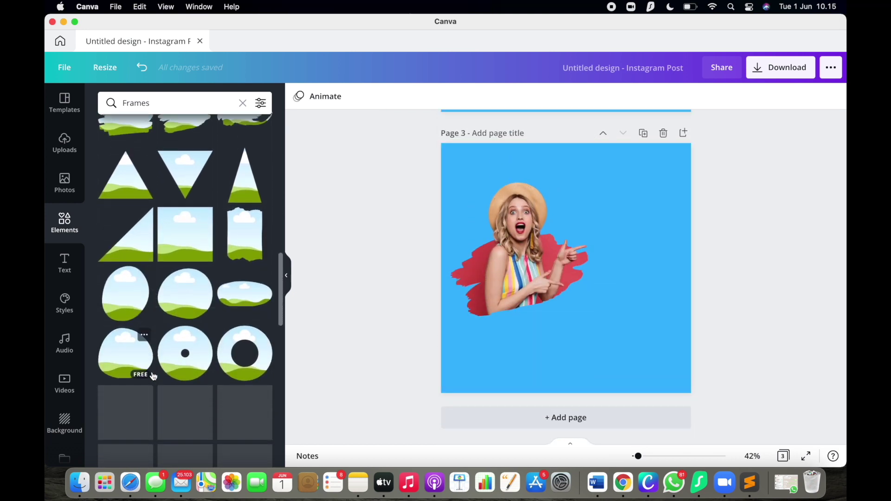
pyautogui.scroll(-2, 154, 374)
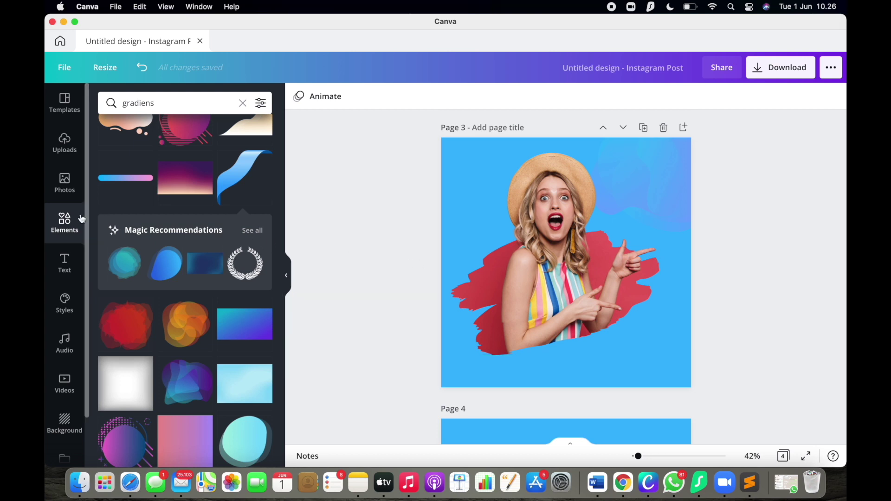
# Search the elements library for "big sale" and add the pink and purple BIG SALE special offer graphic to page 3.
pyautogui.scroll(1, 155, 255)
pyautogui.click(243, 103)
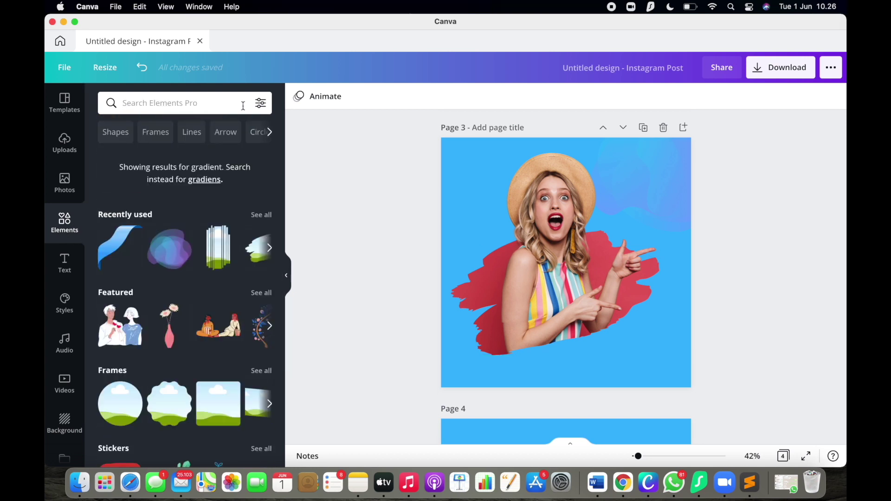
pyautogui.write('big sale')
pyautogui.press('Return')
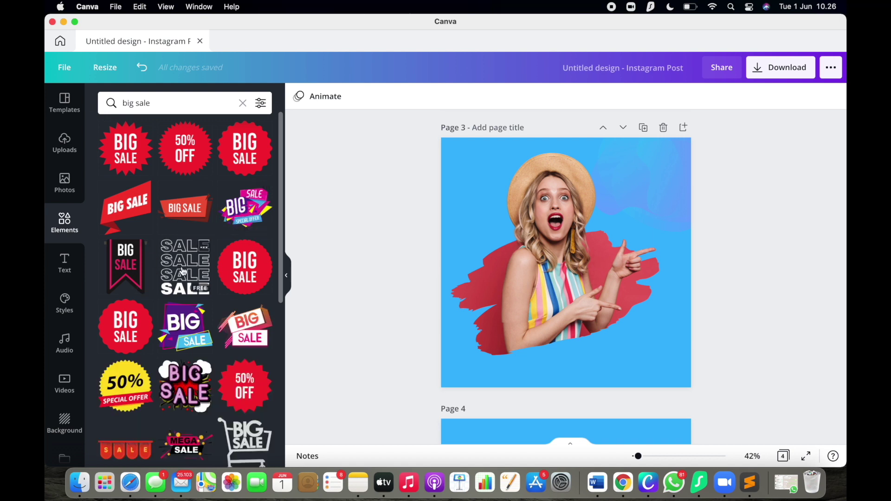
pyautogui.click(241, 217)
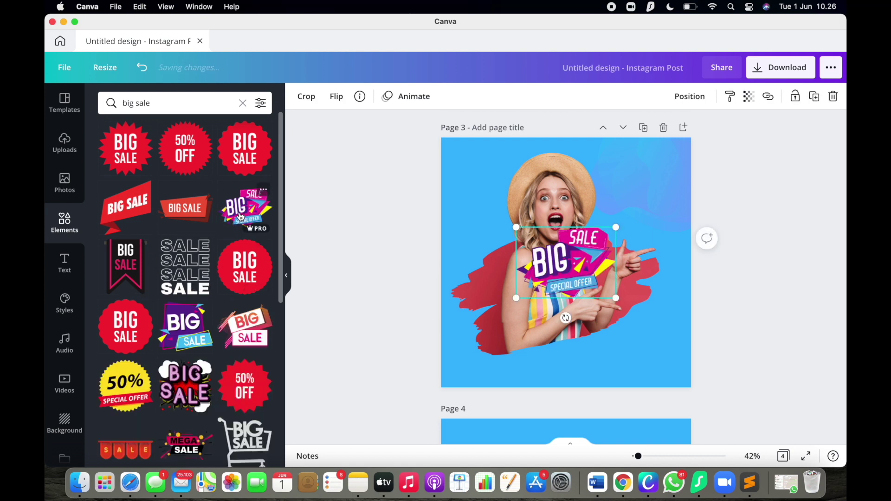
# Move the BIG SALE graphic to the upper-right area of page 3 and size it to fit beside the woman's face.
pyautogui.moveTo(617, 228); pyautogui.dragTo(656, 205)
pyautogui.moveTo(617, 243); pyautogui.dragTo(678, 199)
pyautogui.moveTo(722, 148); pyautogui.dragTo(691, 162)
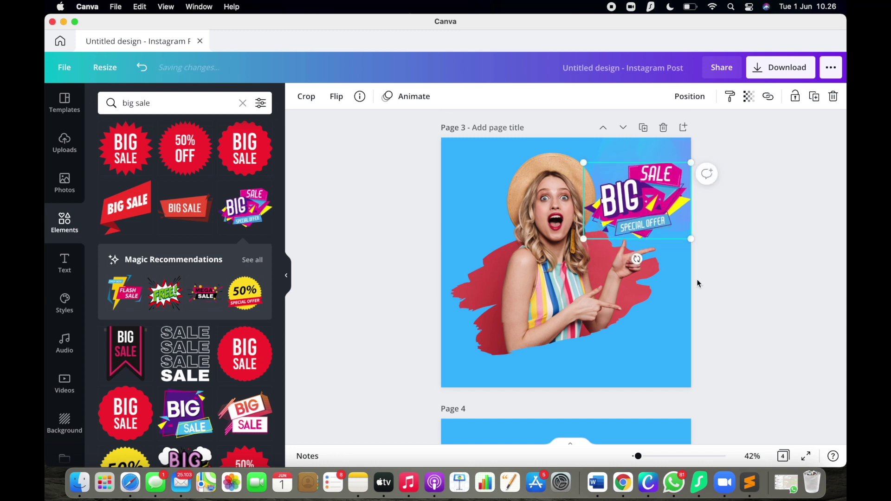
pyautogui.click(731, 294)
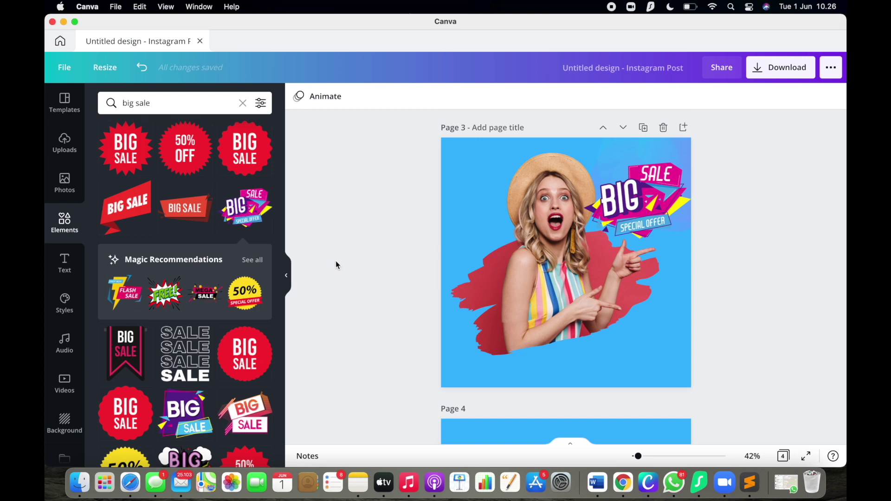
# Add the yellow 50% SPECIAL OFFER badge and shrink it into the upper-left corner of page 3.
pyautogui.click(242, 301)
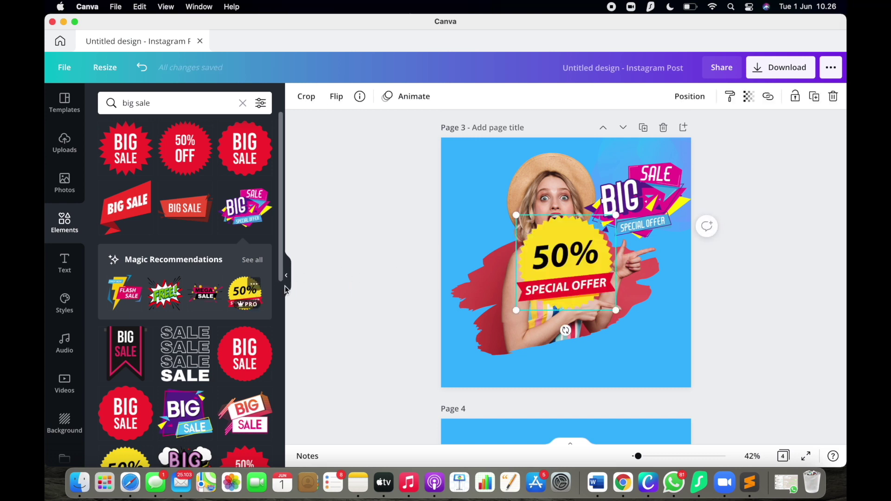
pyautogui.moveTo(617, 310); pyautogui.dragTo(463, 164)
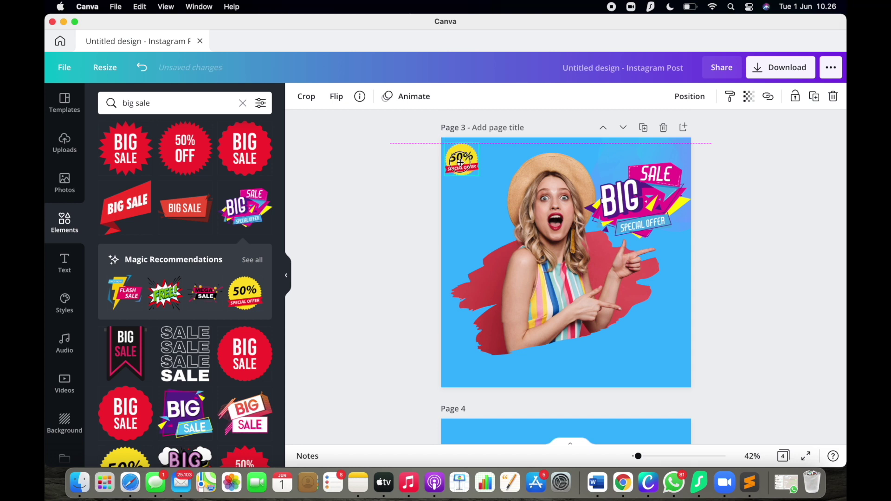
pyautogui.click(423, 191)
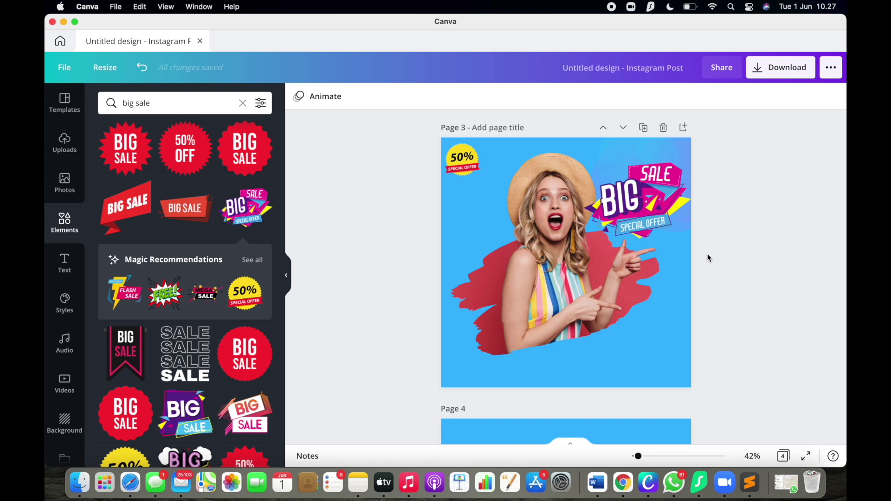
# Nudge the BIG SALE graphic slightly upward on page 3.
pyautogui.click(661, 188)
pyautogui.moveTo(661, 188); pyautogui.dragTo(662, 182)
pyautogui.click(784, 277)
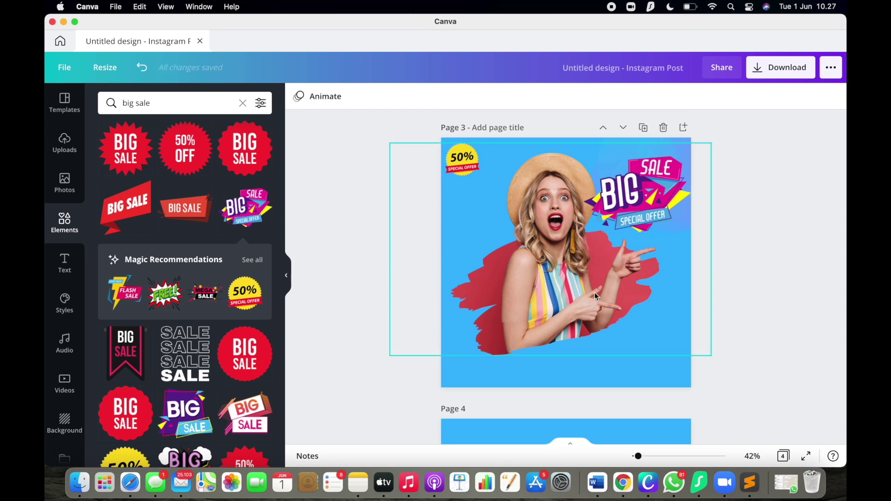
# Enlarge the brush-stroke pop-out group toward the lower-left so it fills page 3 down to its bottom edge.
pyautogui.click(562, 292)
pyautogui.moveTo(391, 356); pyautogui.dragTo(338, 390)
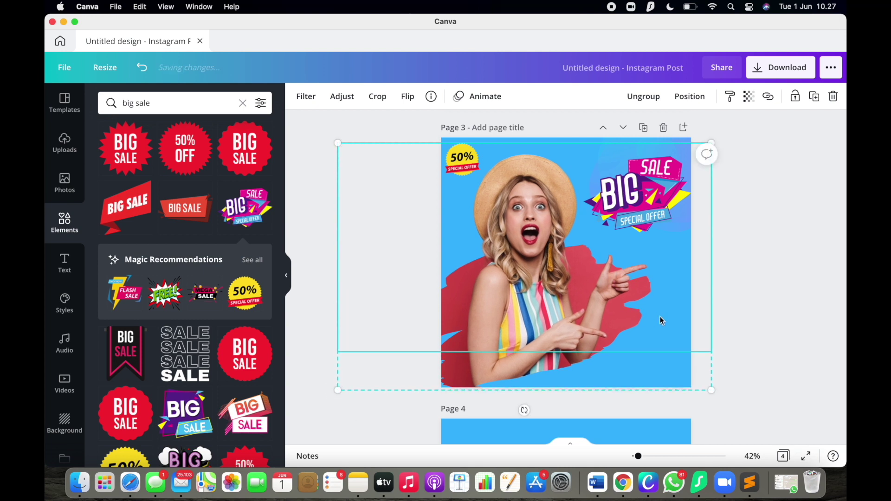
pyautogui.click(728, 335)
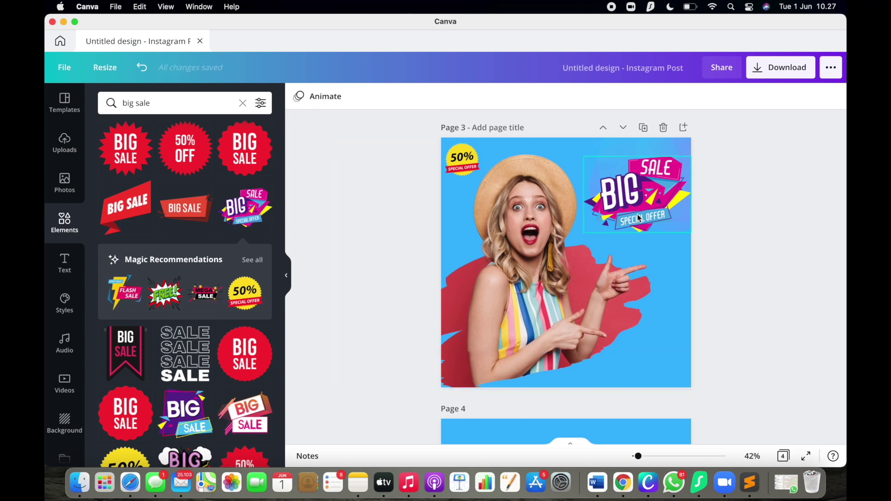
# Enlarge the BIG SALE graphic and align it with the right edge near the top of page 3.
pyautogui.click(613, 227)
pyautogui.moveTo(584, 232); pyautogui.dragTo(571, 242)
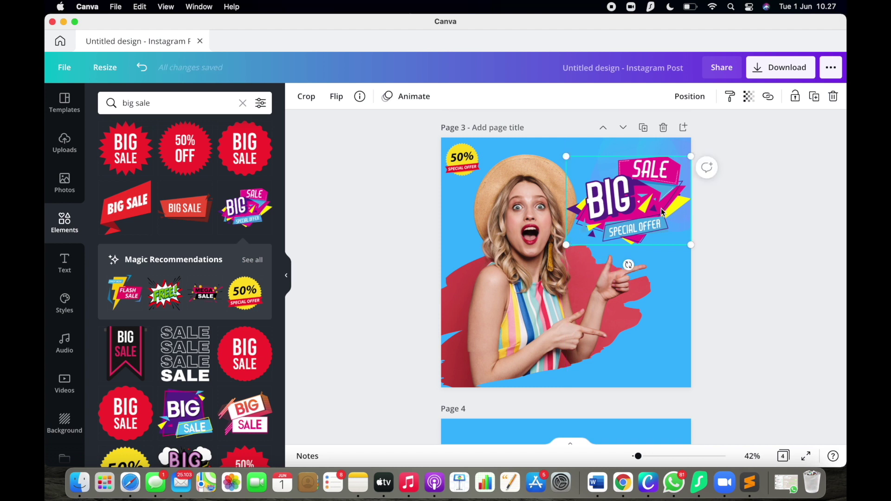
pyautogui.moveTo(690, 155); pyautogui.dragTo(697, 144)
pyautogui.moveTo(664, 190); pyautogui.dragTo(661, 184)
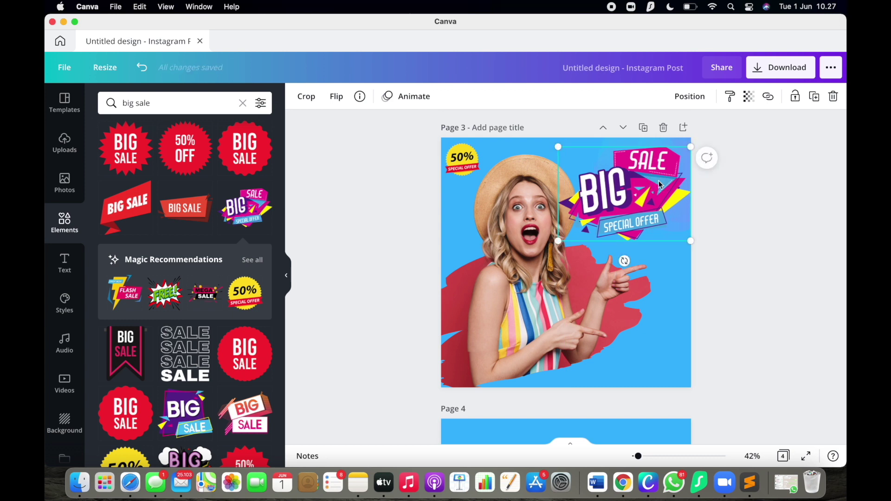
pyautogui.click(779, 299)
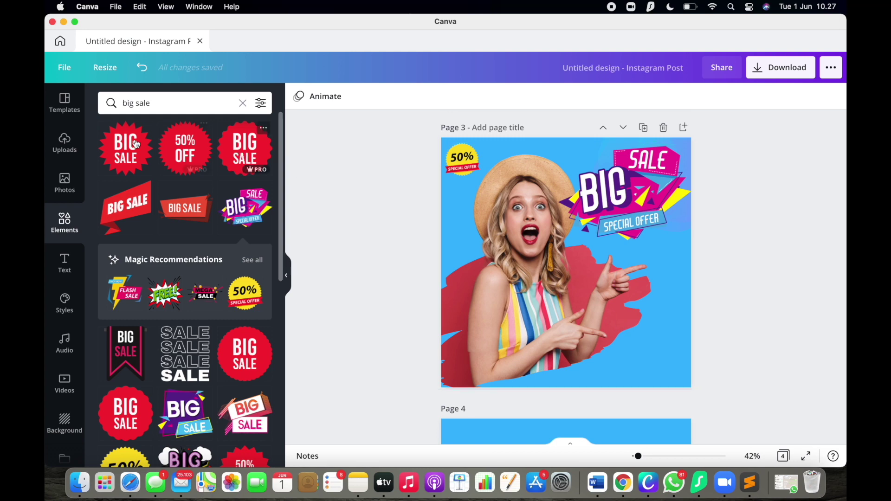
# Add the STUDIO HALLIWELL PROPOSAL text combination to page 3 and move it to the lower-right area.
pyautogui.click(65, 263)
pyautogui.scroll(-10, 225, 247)
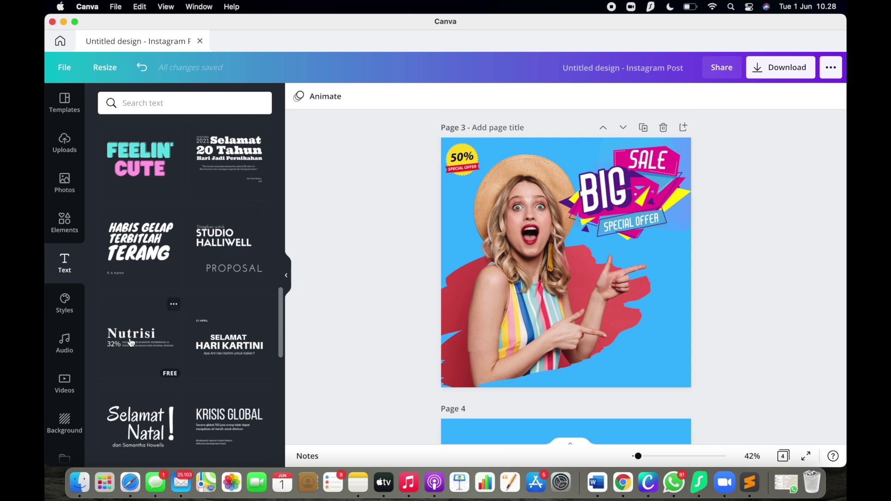
pyautogui.click(207, 248)
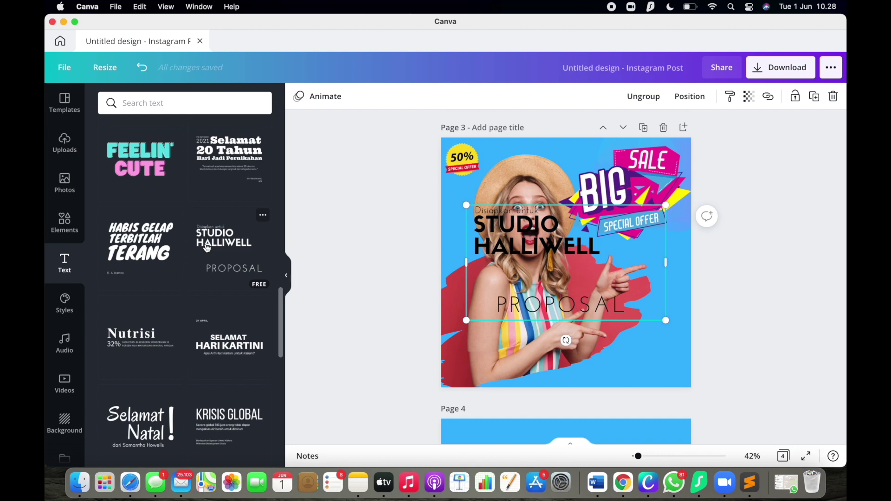
pyautogui.moveTo(574, 249); pyautogui.dragTo(631, 311)
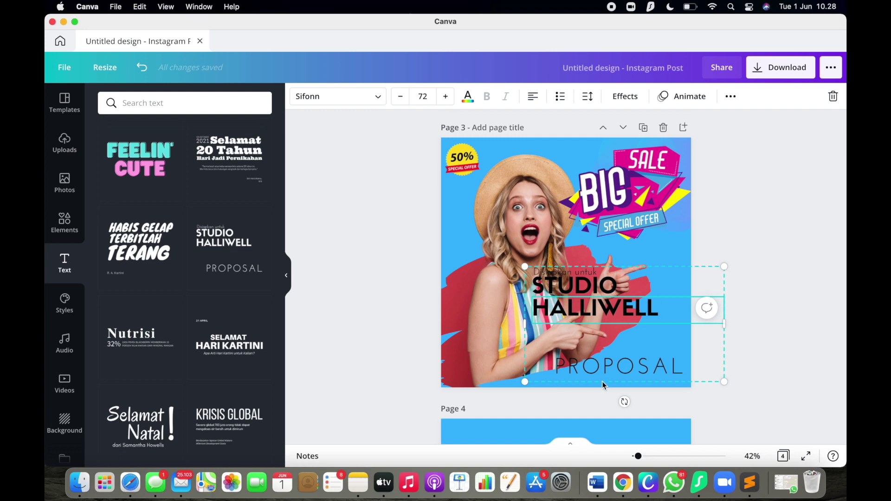
# Ungroup the text combination and move the PROPOSAL line to the top of page 3.
pyautogui.rightClick(722, 268)
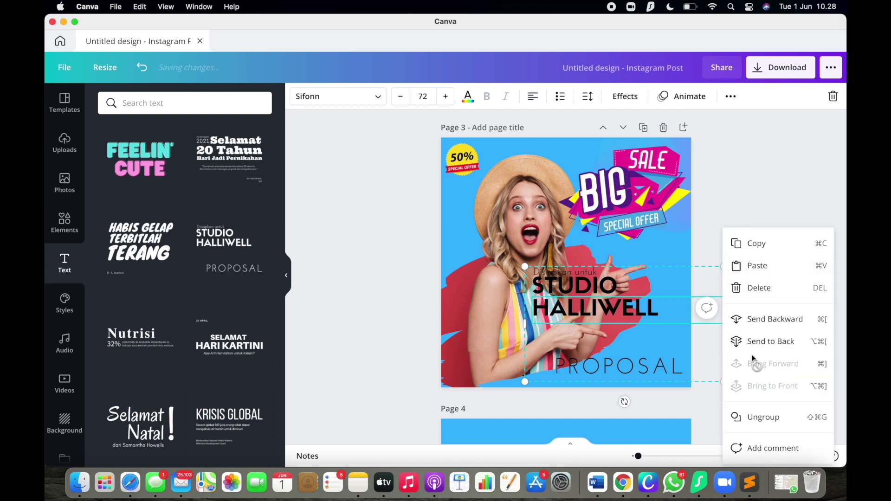
pyautogui.click(758, 419)
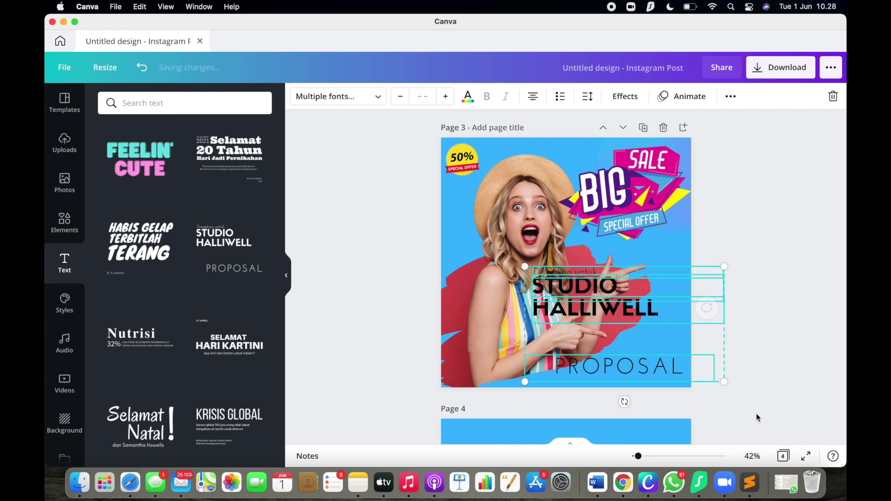
pyautogui.click(771, 283)
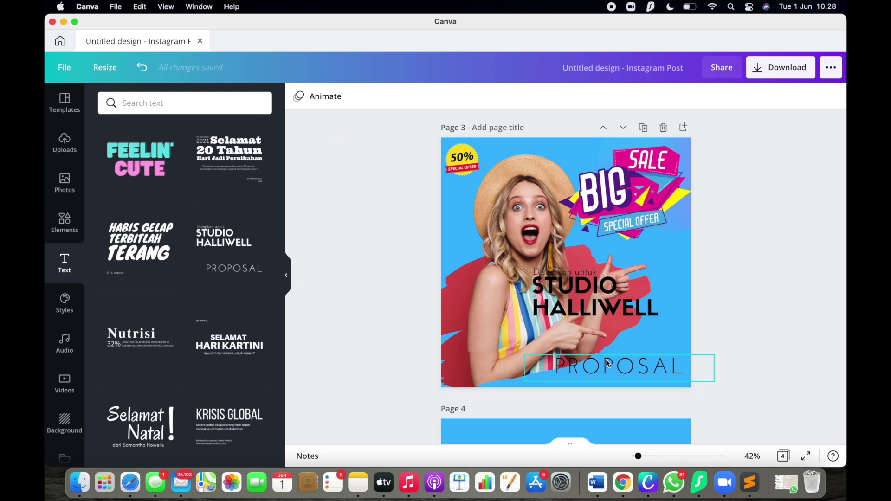
pyautogui.moveTo(606, 372); pyautogui.dragTo(588, 153)
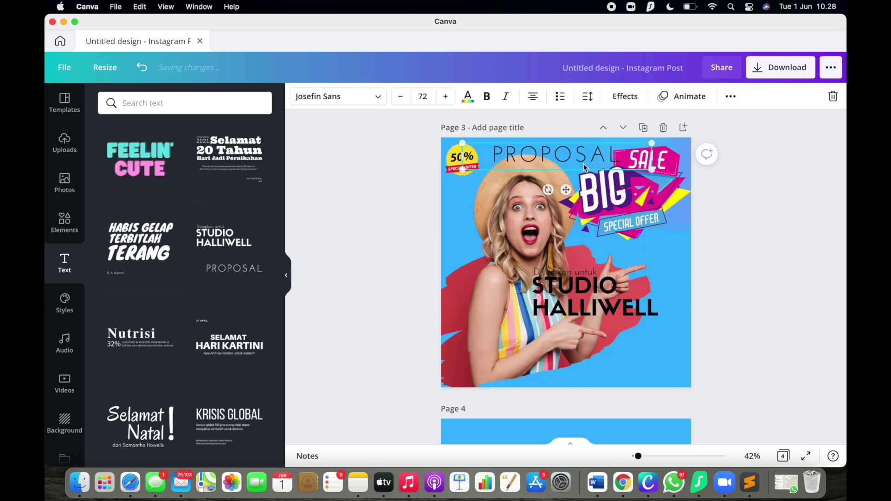
# Move the other three text lines to the lower-right corner and reword them as "Ketentuan Promo", "JUNI 2021" and "MULAI SENIN - JUMAT".
pyautogui.click(601, 304)
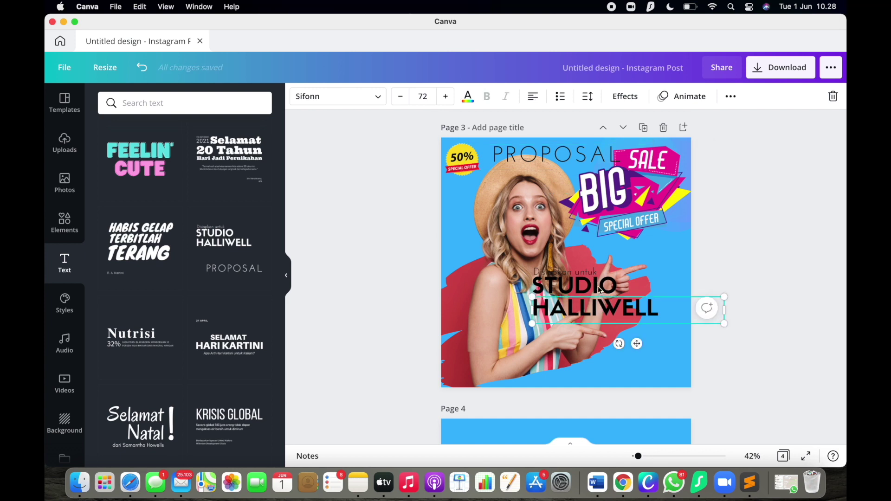
pyautogui.keyDown('shift'); pyautogui.click(599, 290); pyautogui.keyUp('shift')
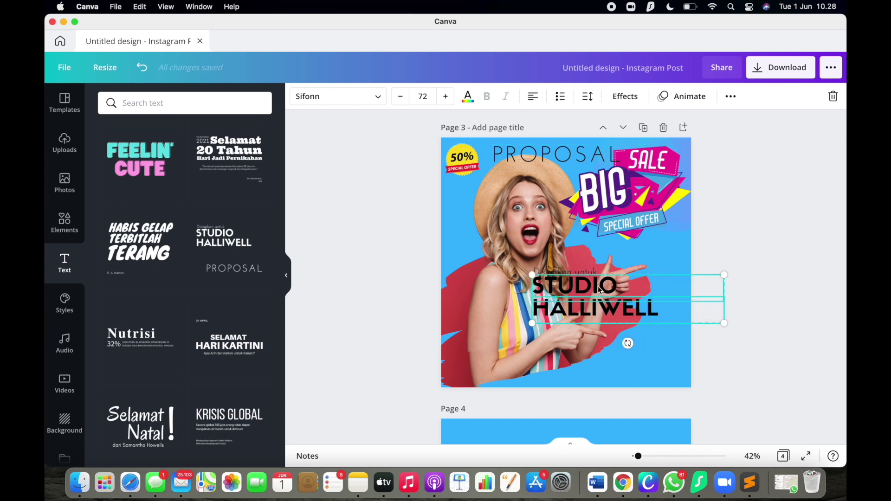
pyautogui.keyDown('shift'); pyautogui.click(589, 271); pyautogui.keyUp('shift')
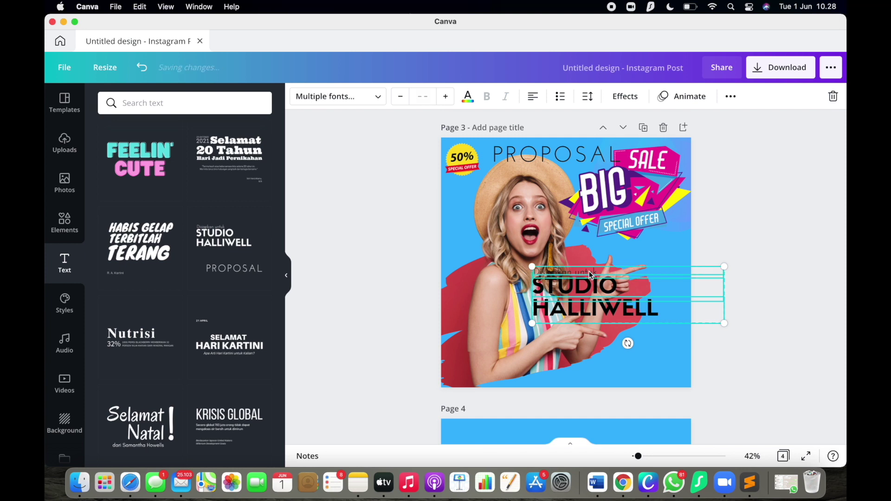
pyautogui.moveTo(589, 271); pyautogui.dragTo(612, 330)
pyautogui.moveTo(556, 354); pyautogui.dragTo(607, 358)
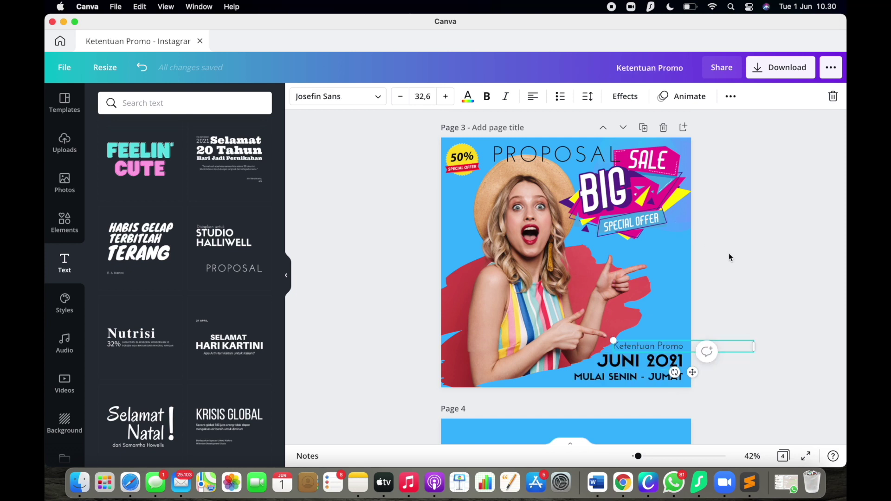
pyautogui.click(729, 257)
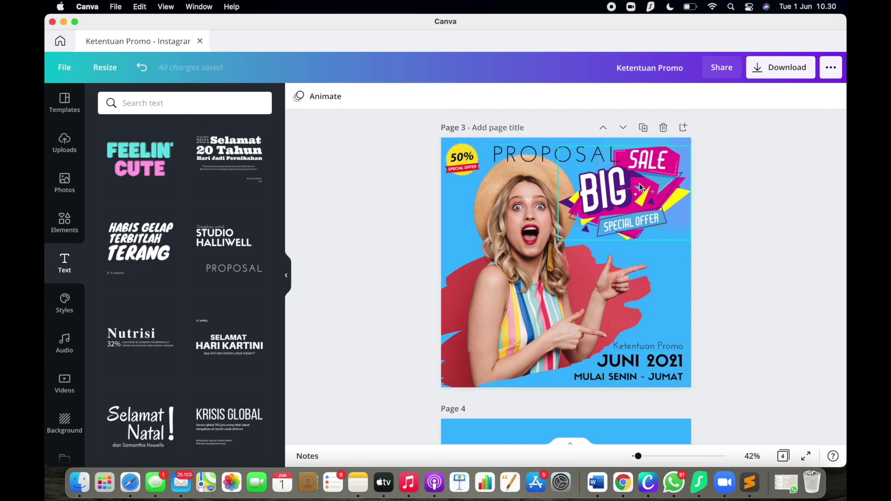
# Shift the pop-out group slightly down and left, and lower the BIG SALE graphic to clear the top heading.
pyautogui.moveTo(642, 191); pyautogui.dragTo(646, 196)
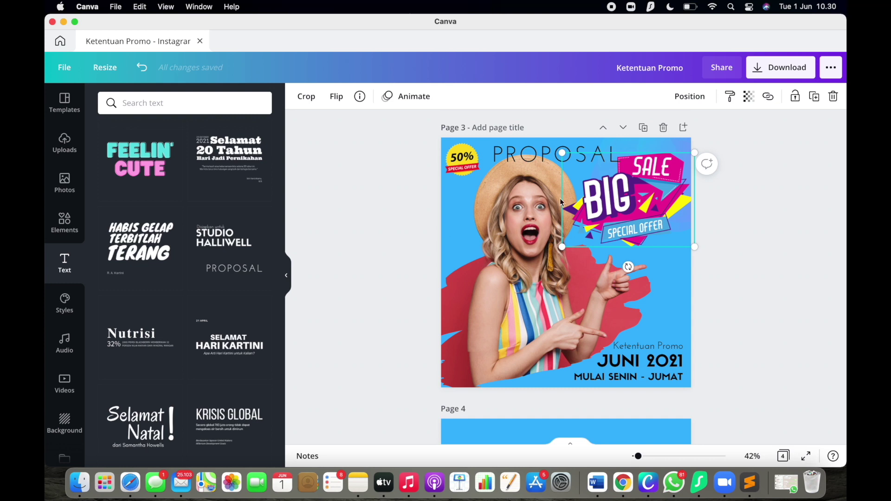
pyautogui.moveTo(536, 228); pyautogui.dragTo(525, 234)
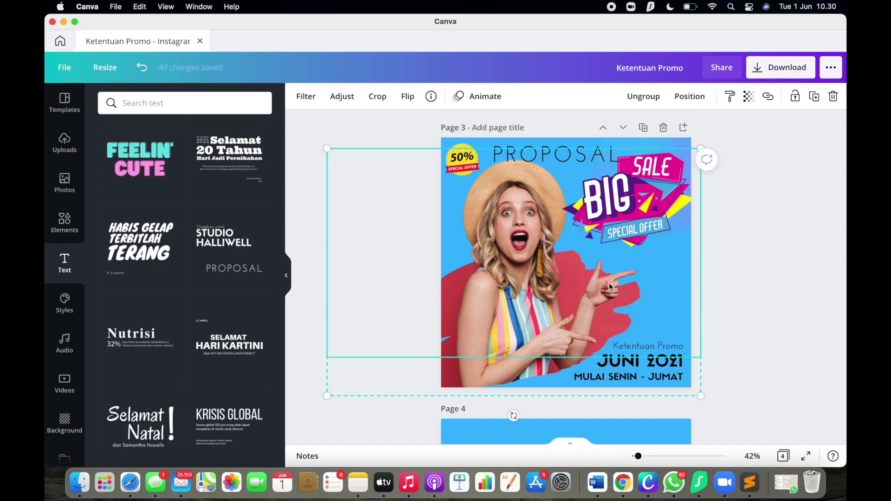
pyautogui.click(657, 217)
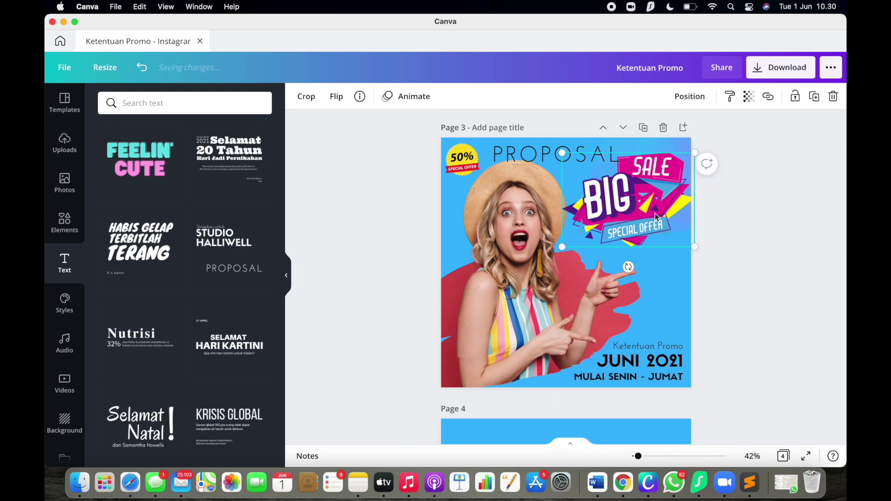
pyautogui.moveTo(657, 217); pyautogui.dragTo(656, 231)
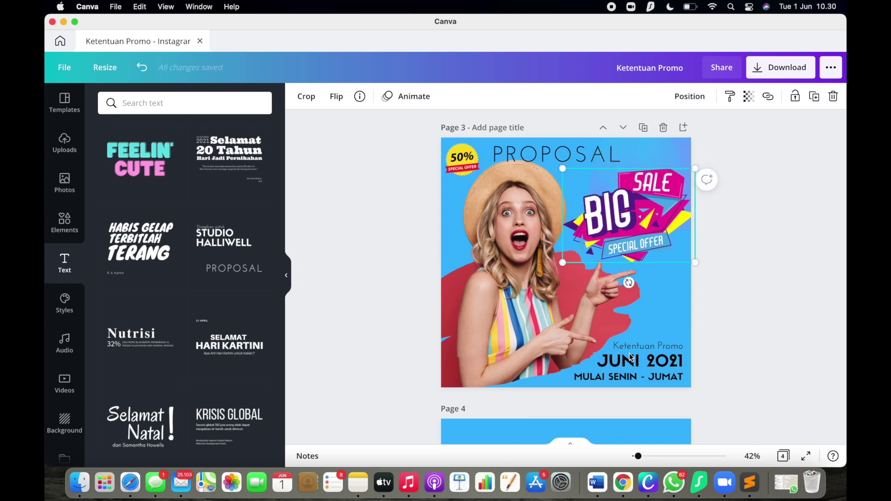
pyautogui.click(714, 367)
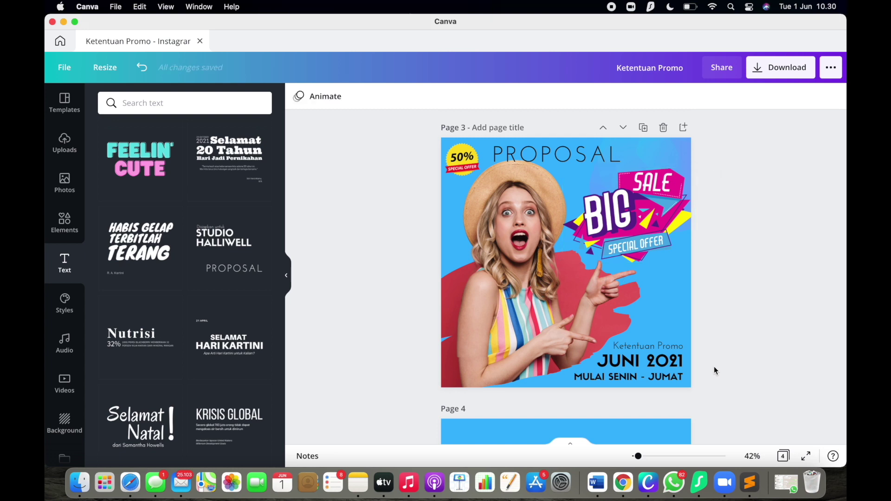
# Move the PROPOSAL heading above the BIG SALE graphic and replace its text with "LAURA SHOP".
pyautogui.click(595, 165)
pyautogui.moveTo(594, 161); pyautogui.dragTo(657, 159)
pyautogui.doubleClick(656, 160)
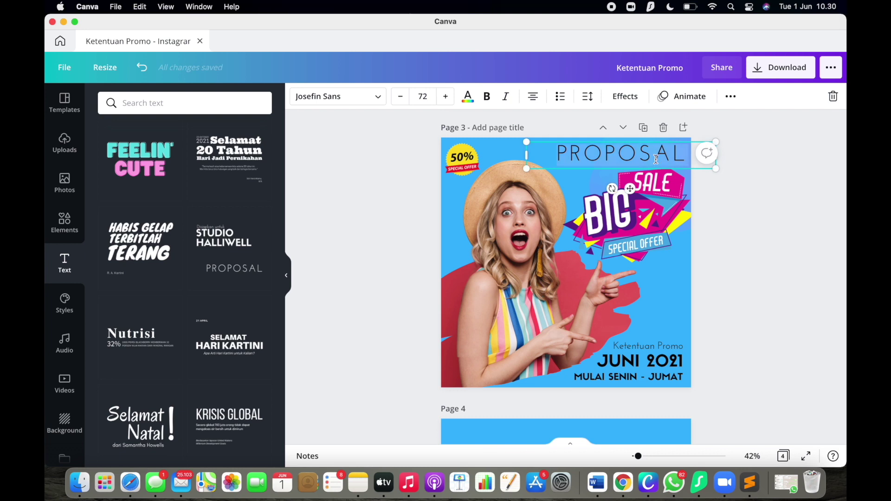
pyautogui.write('LAU')
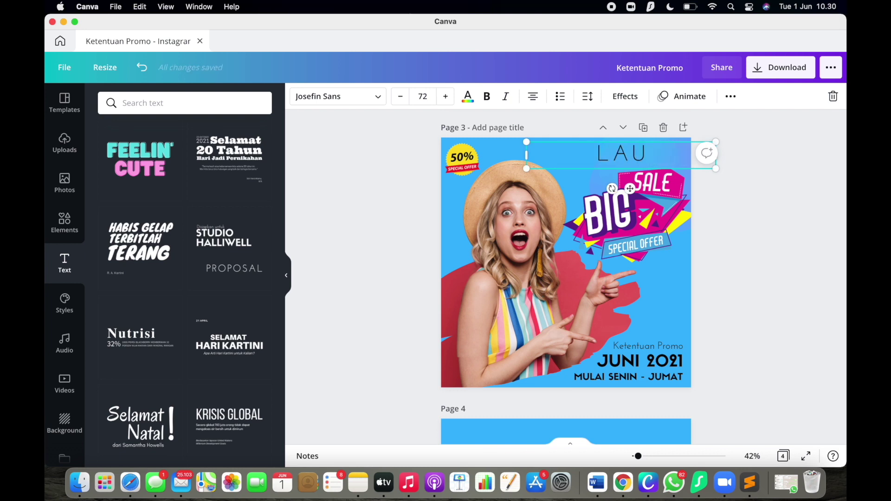
pyautogui.write('RA SHOP')
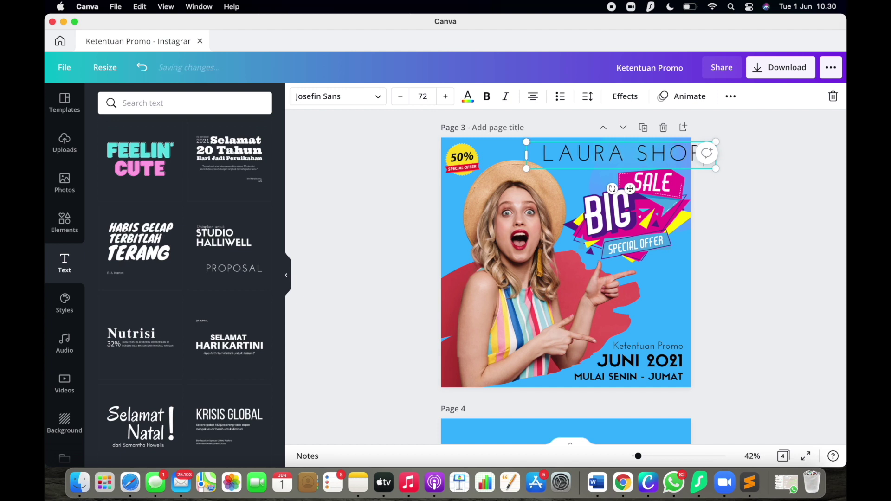
pyautogui.click(731, 192)
# Shift the LAURA SHOP heading left to fit within the page and tuck the 50% badge closer into the upper-left corner.
pyautogui.moveTo(676, 161); pyautogui.dragTo(655, 161)
pyautogui.moveTo(468, 167); pyautogui.dragTo(463, 157)
pyautogui.click(766, 228)
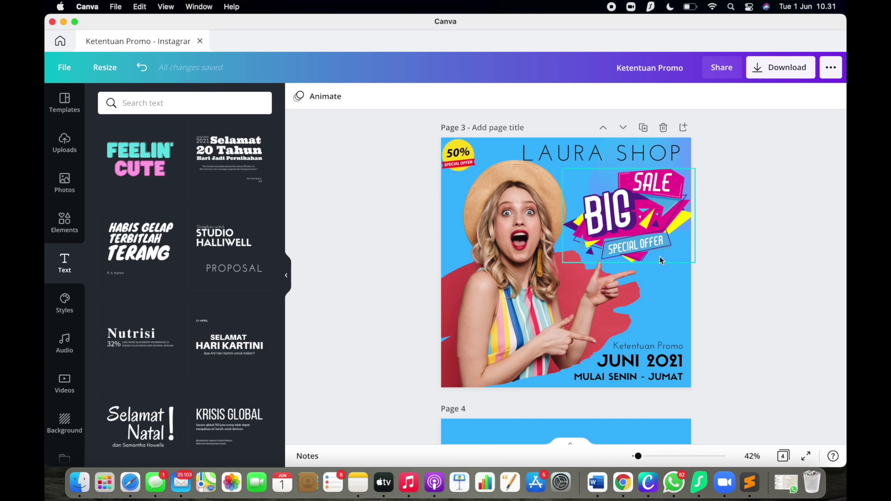
# Scale the LAURA SHOP heading down to font size 67,2, keeping it against the page's right edge.
pyautogui.click(620, 158)
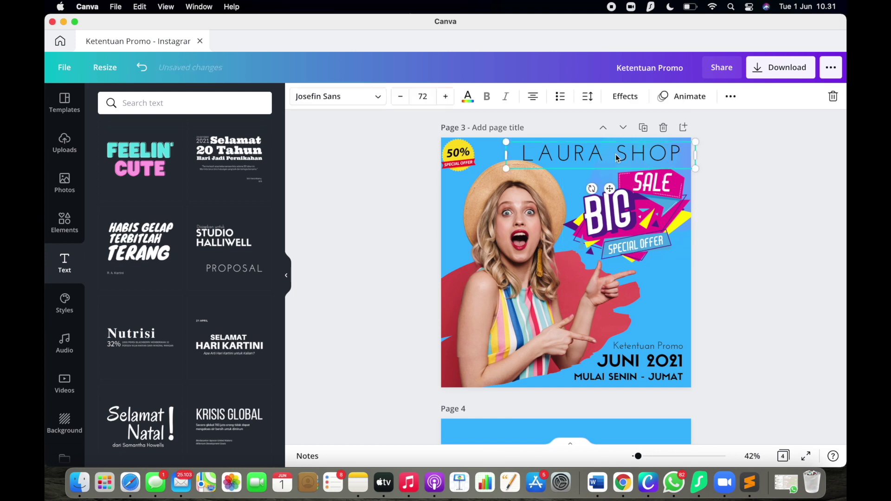
pyautogui.moveTo(506, 169); pyautogui.dragTo(519, 167)
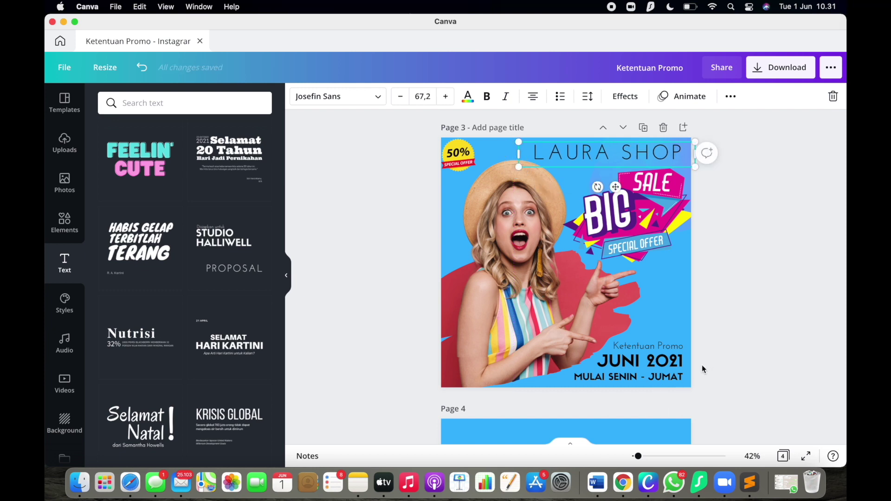
pyautogui.click(713, 356)
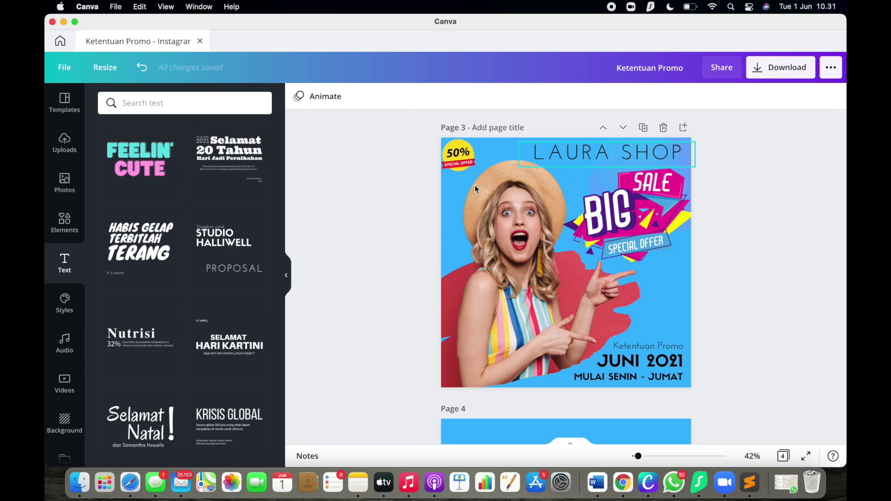
# Replace the big sale element search with the Gradients collection and add the purple fade-to-transparent square to page 3.
pyautogui.click(73, 234)
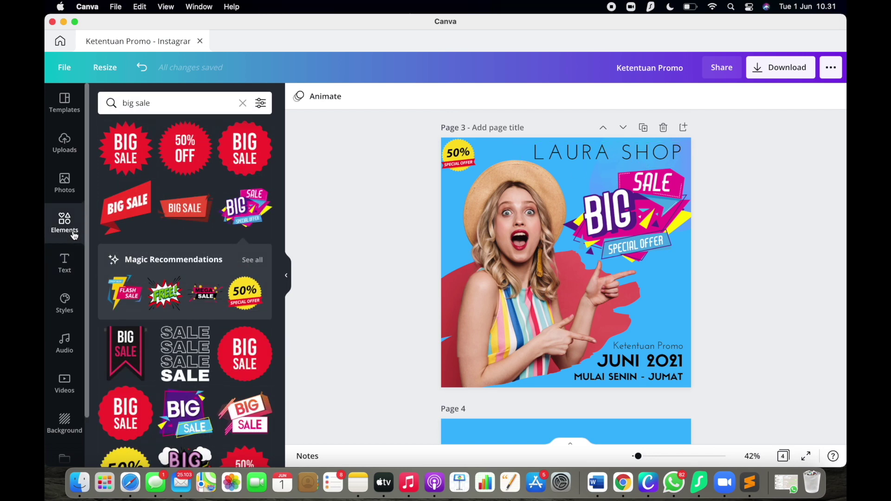
pyautogui.click(242, 103)
pyautogui.click(224, 132)
pyautogui.scroll(-6, 194, 306)
pyautogui.scroll(-3, 194, 325)
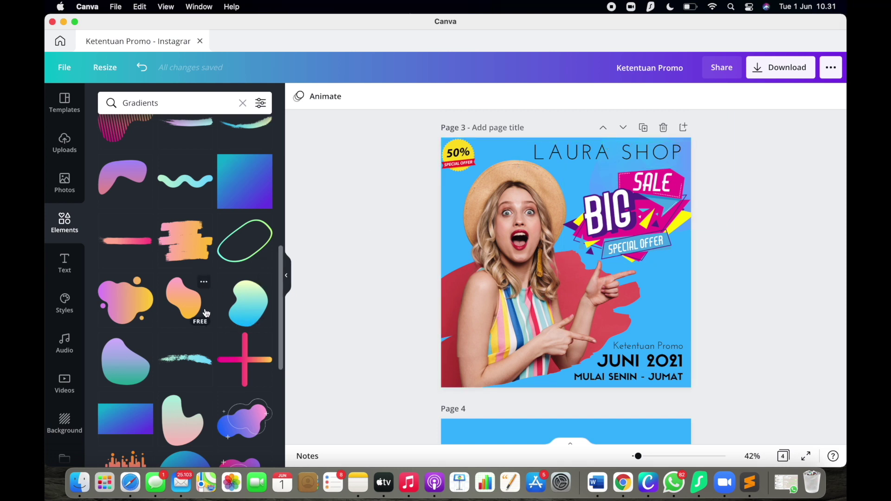
pyautogui.scroll(-7, 206, 313)
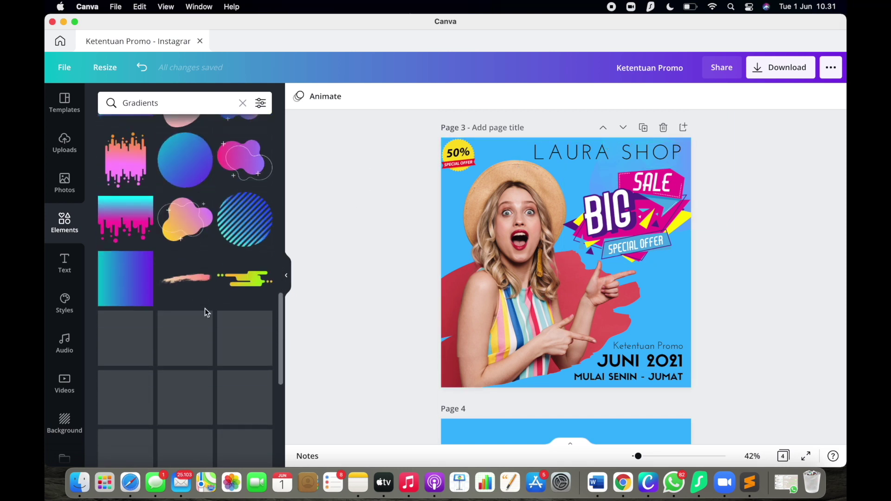
pyautogui.scroll(-3, 204, 309)
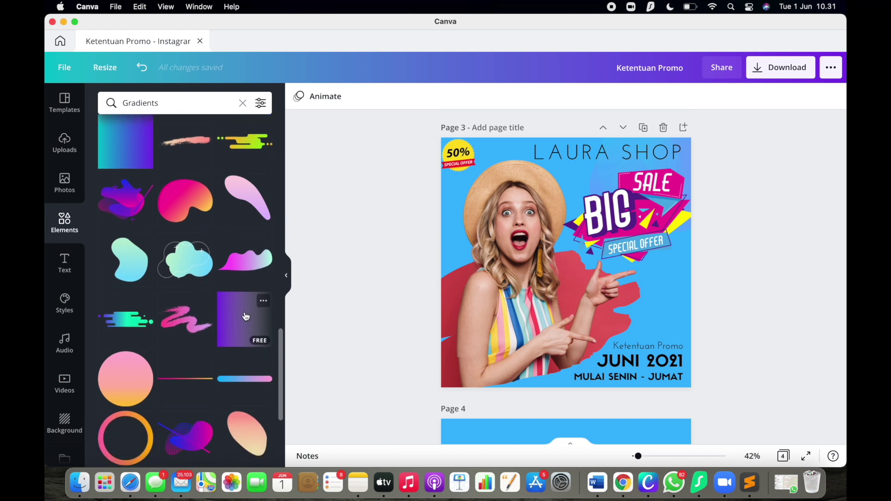
pyautogui.click(241, 318)
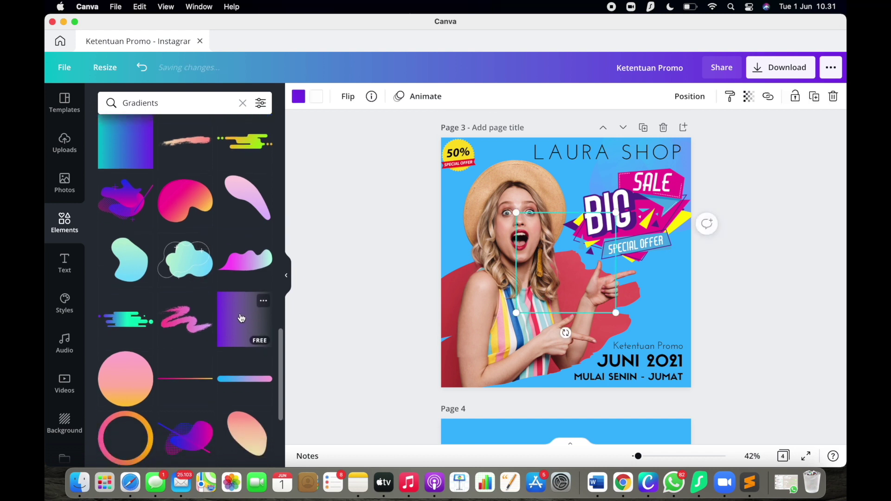
# Enlarge the gradient square to span from the woman's face to the page's right edge and recolor its purple to pink.
pyautogui.moveTo(568, 267); pyautogui.dragTo(553, 205)
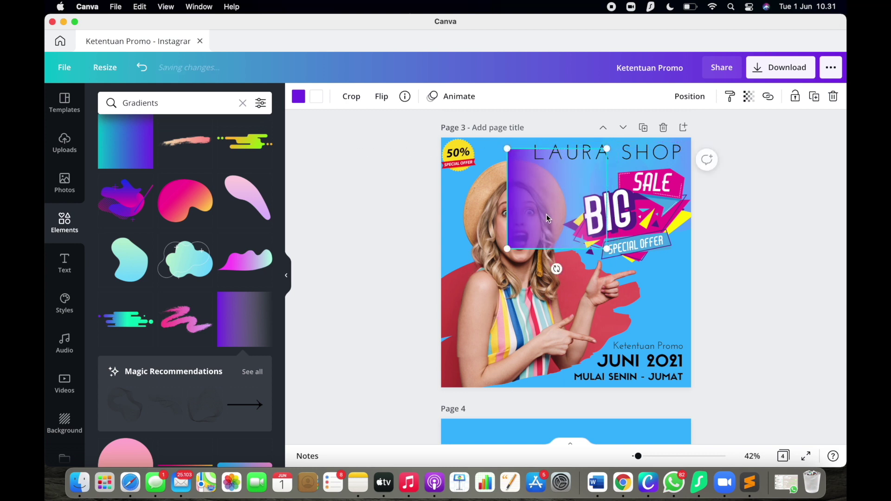
pyautogui.moveTo(616, 251); pyautogui.dragTo(732, 298)
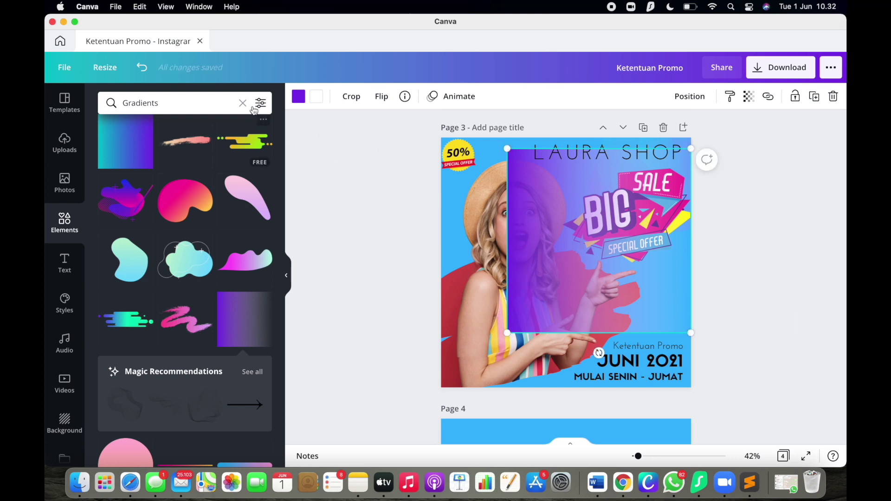
pyautogui.click(298, 96)
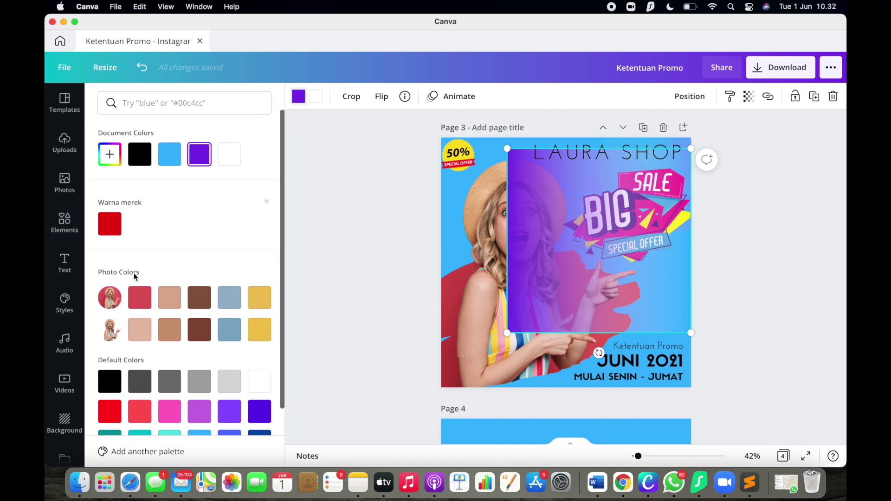
pyautogui.scroll(-3, 165, 279)
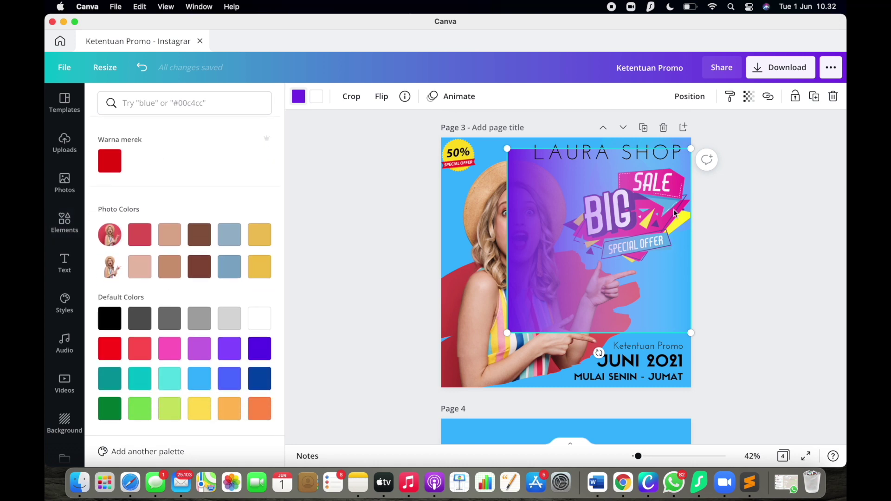
pyautogui.click(170, 355)
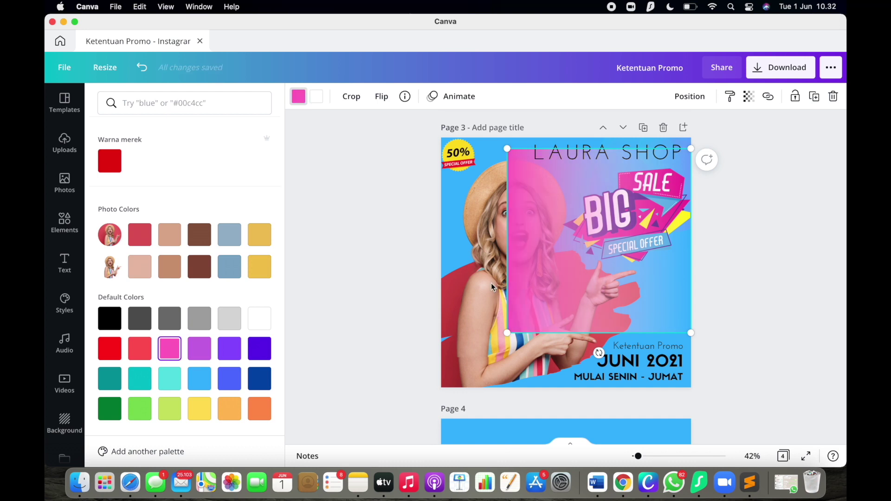
pyautogui.click(401, 113)
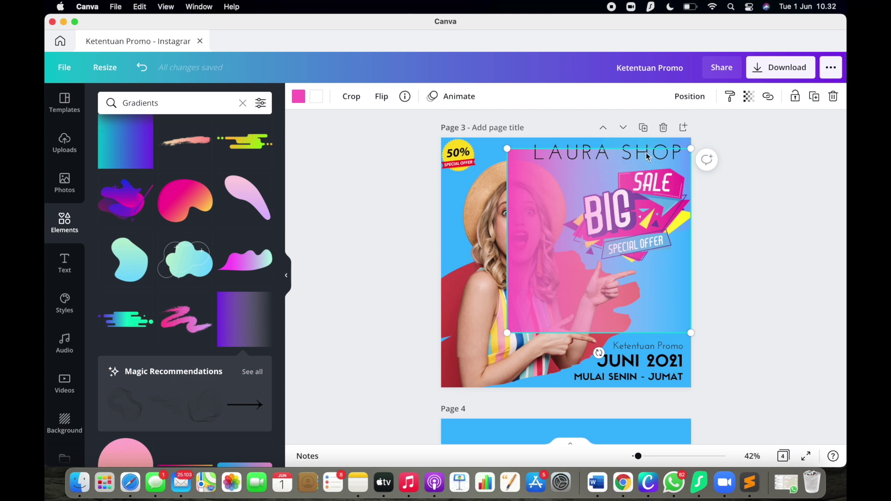
# Flip the pink gradient horizontally and move it up so only a strip remains across the LAURA SHOP heading.
pyautogui.click(383, 98)
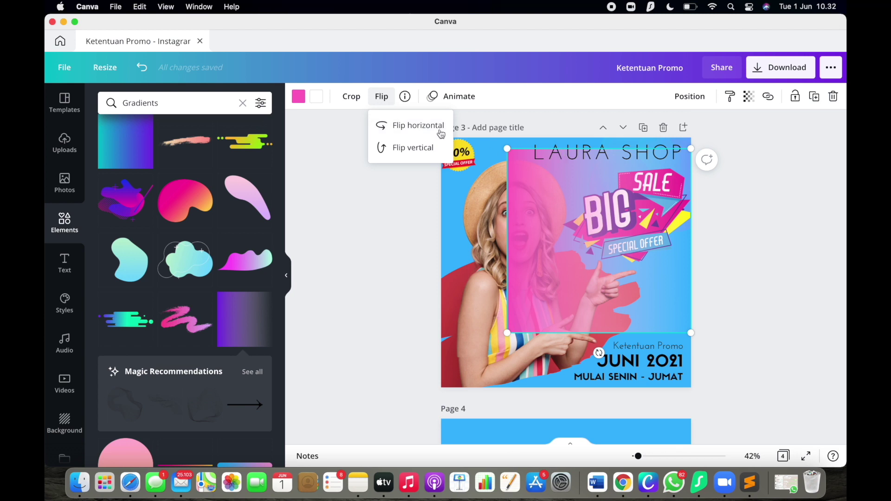
pyautogui.click(413, 126)
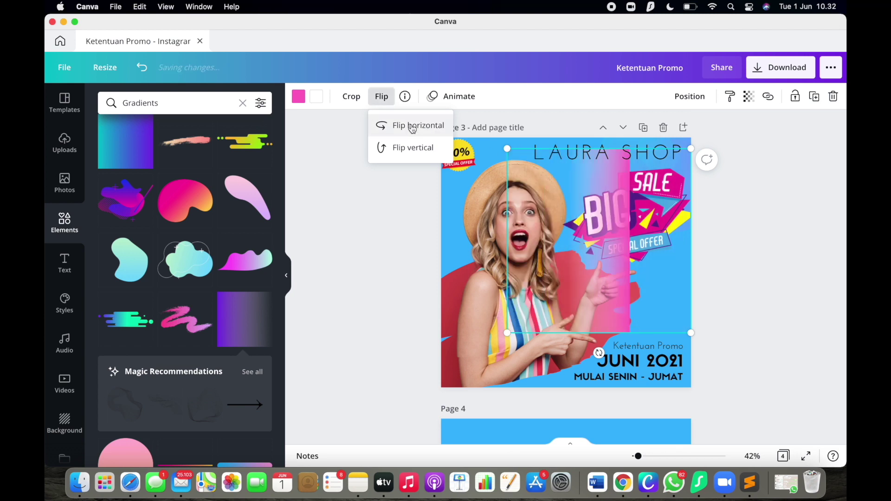
pyautogui.moveTo(684, 255); pyautogui.dragTo(649, 295)
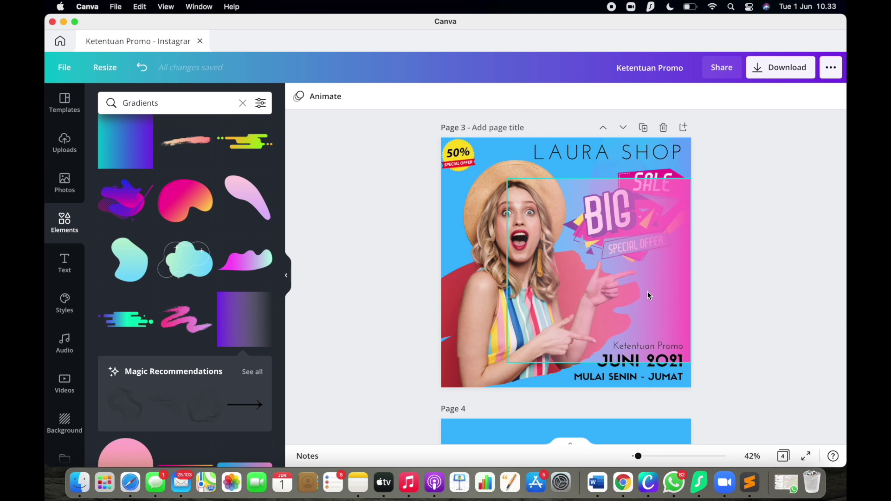
pyautogui.moveTo(649, 295); pyautogui.dragTo(651, 96)
pyautogui.click(771, 267)
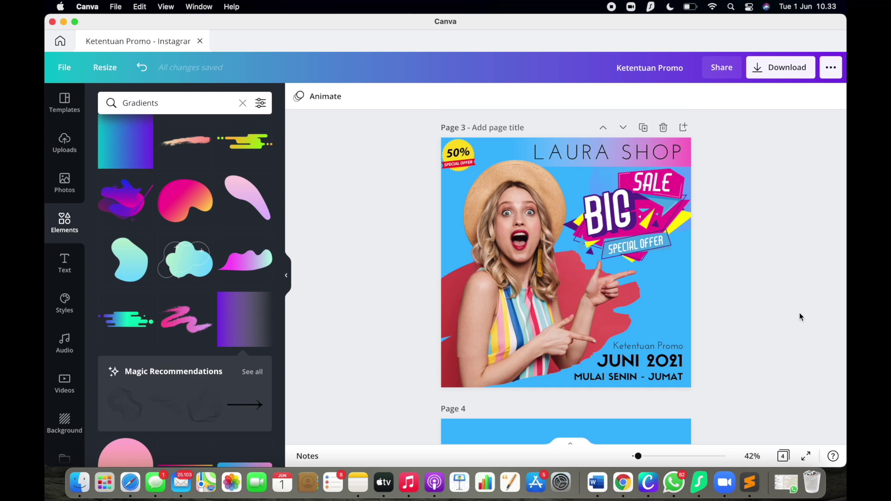
pyautogui.click(674, 290)
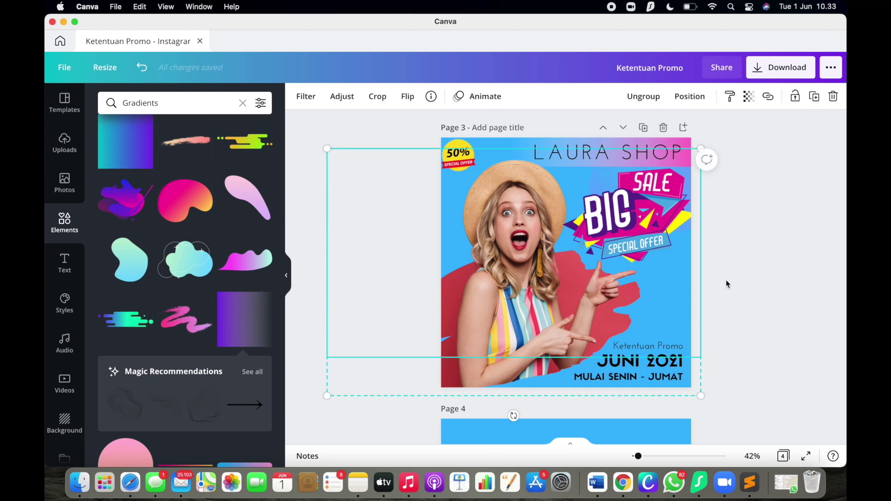
pyautogui.click(756, 263)
# Make the LAURA SHOP heading bold, try it in white, and set its color back to black.
pyautogui.click(627, 158)
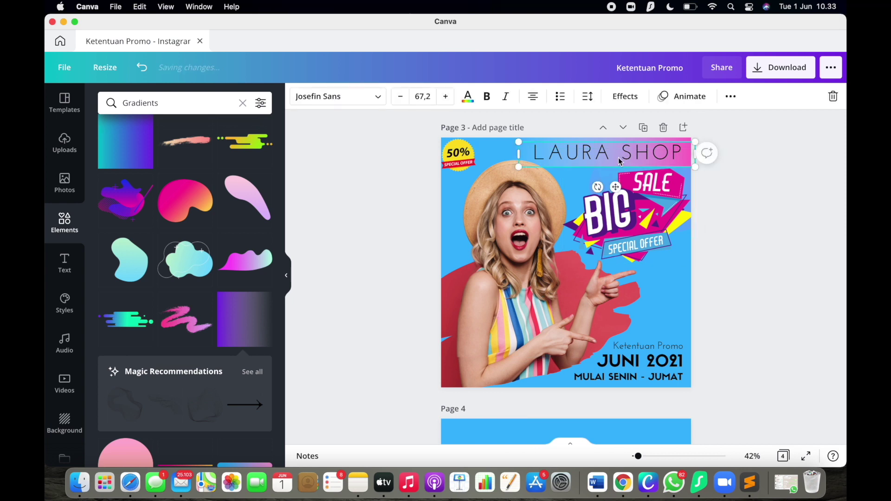
pyautogui.click(483, 102)
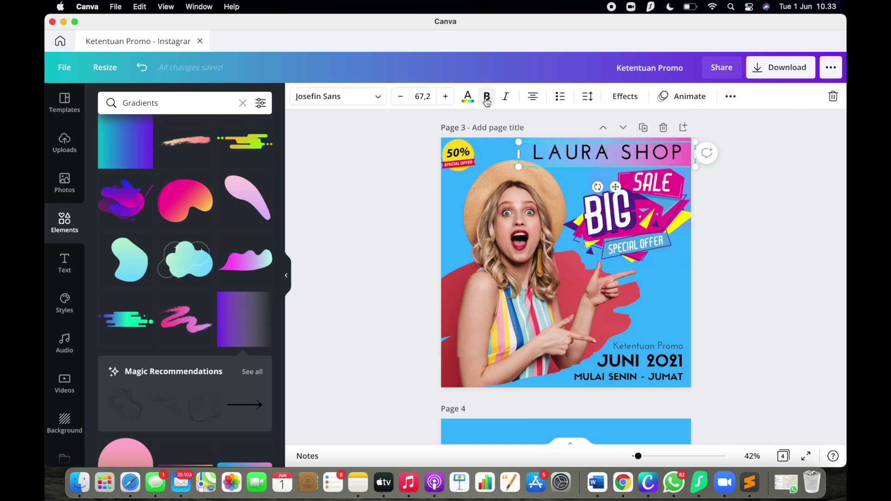
pyautogui.click(467, 97)
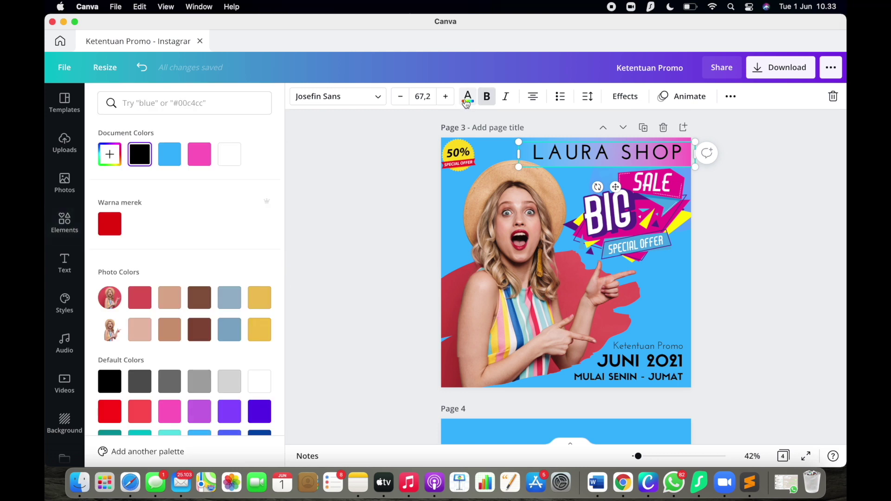
pyautogui.click(229, 157)
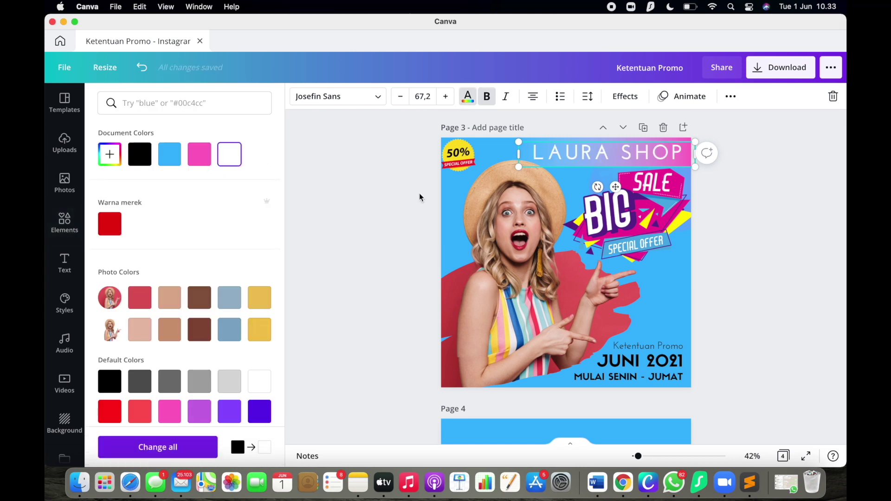
pyautogui.click(140, 154)
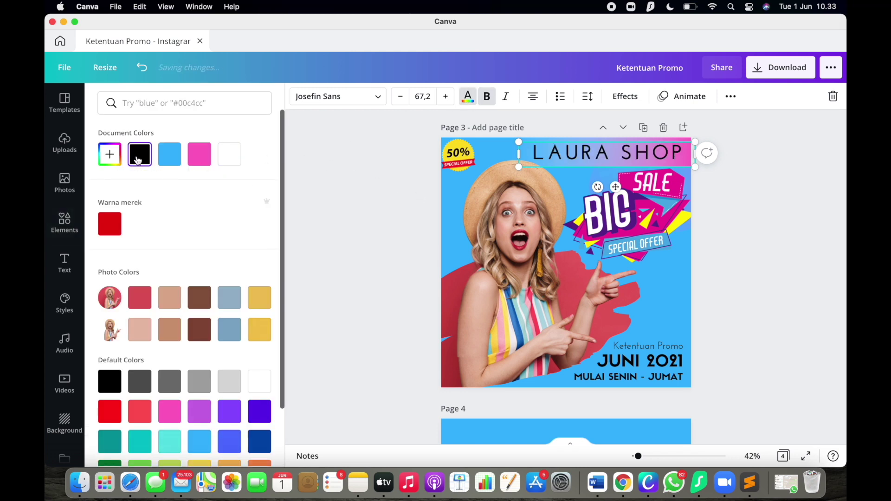
pyautogui.press('Escape')
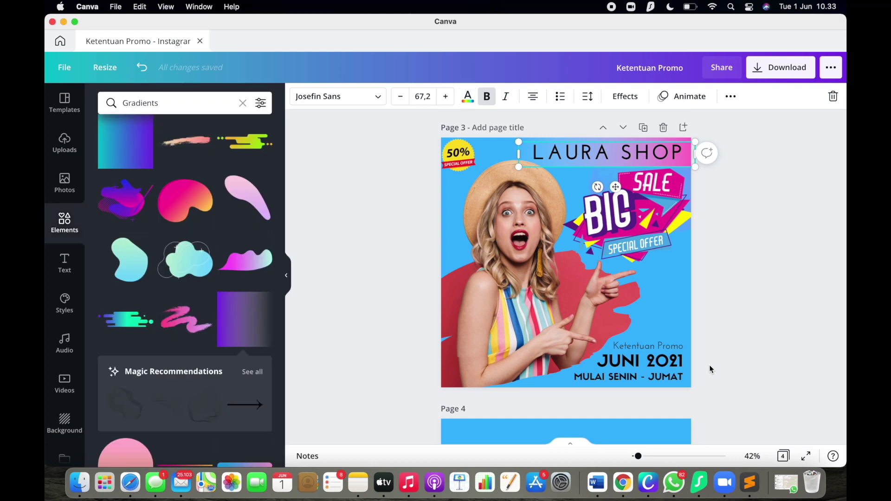
pyautogui.click(718, 289)
# Browse the Gradients elements and add the pink-orange blob with the dotted shape and yellow plus to page 3.
pyautogui.click(661, 280)
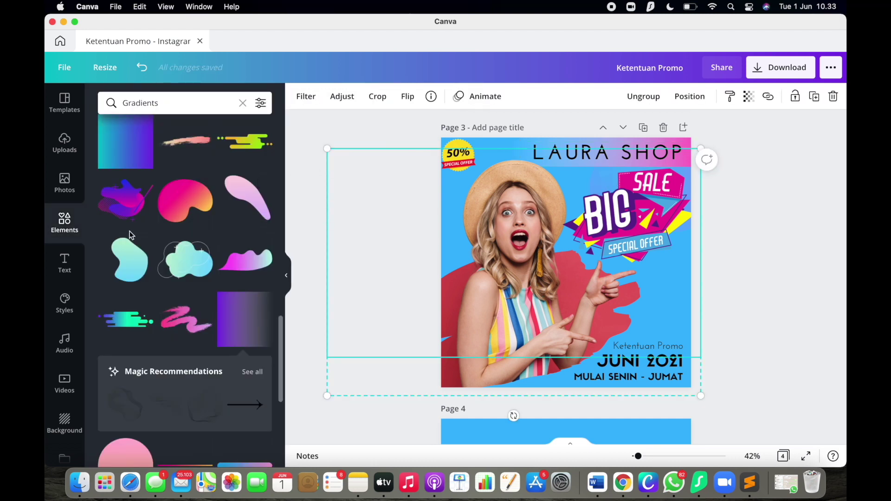
pyautogui.scroll(-3, 169, 249)
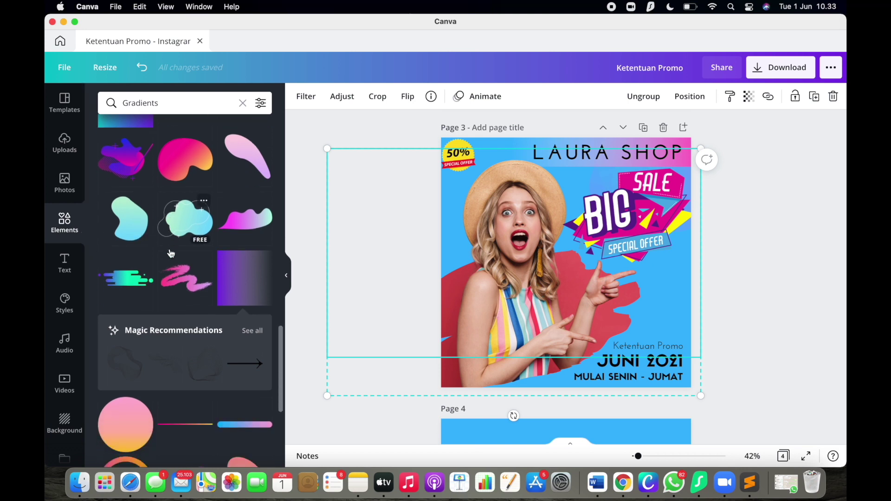
pyautogui.scroll(-5, 169, 248)
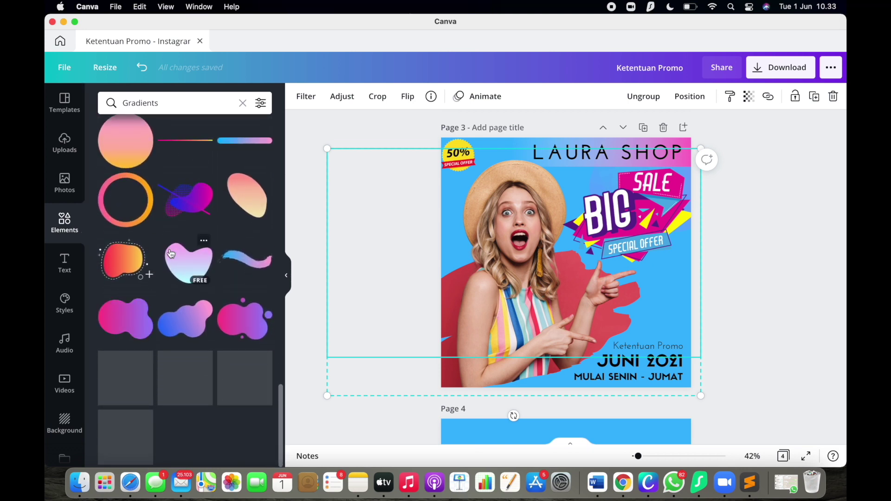
pyautogui.scroll(-5, 170, 253)
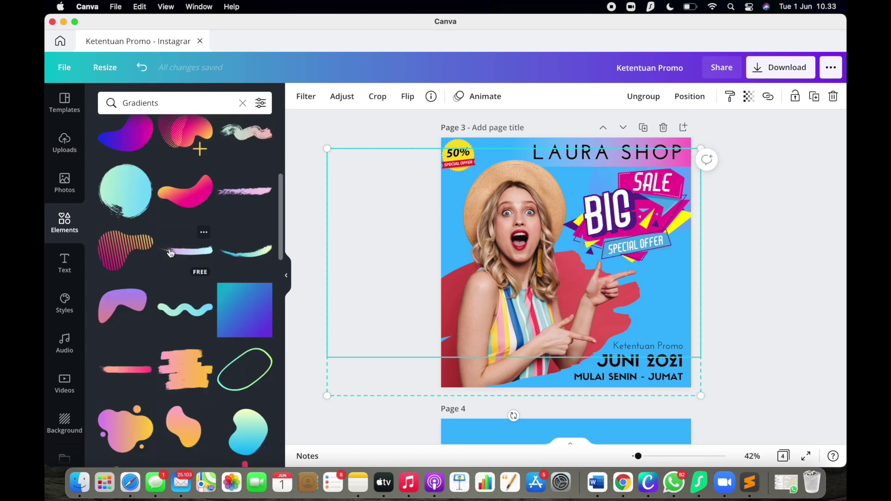
pyautogui.scroll(5, 169, 251)
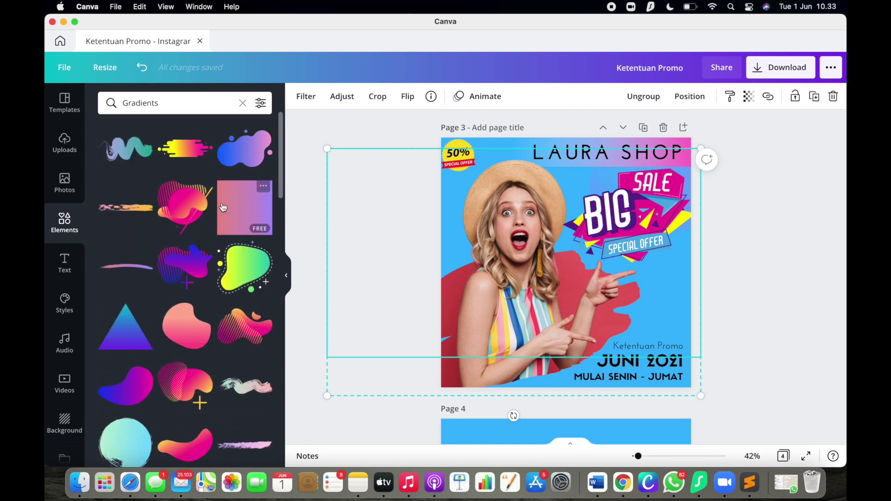
pyautogui.scroll(-3, 200, 289)
pyautogui.scroll(-5, 201, 289)
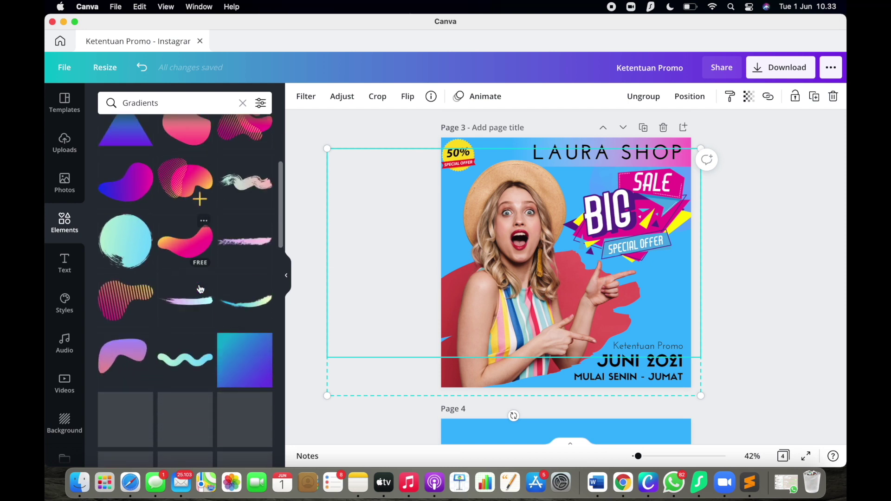
pyautogui.scroll(4, 199, 286)
pyautogui.scroll(1, 199, 285)
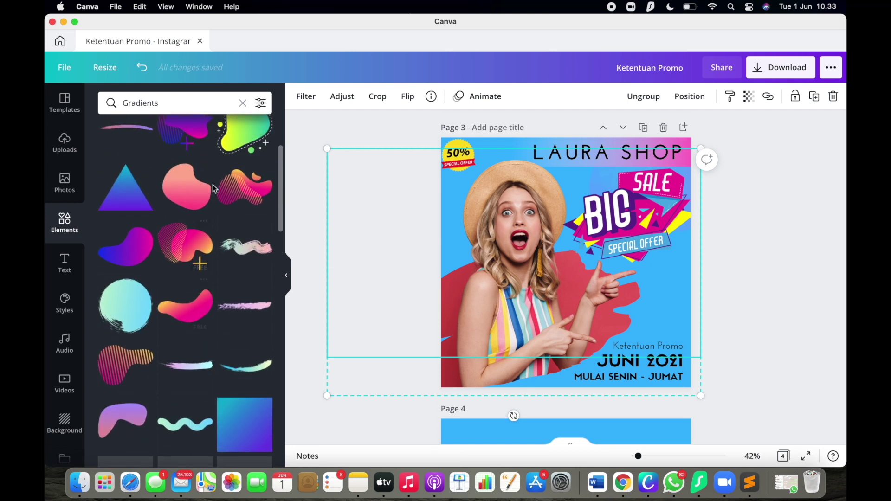
pyautogui.click(181, 253)
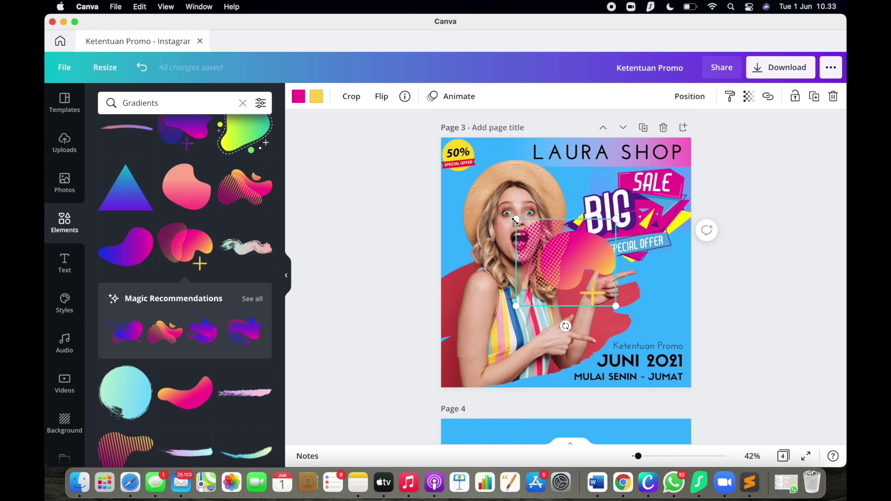
# Enlarge the pink-orange blob to about 1,167 by 1,014 so it covers the page, and set its transparency to 28.
pyautogui.moveTo(516, 222); pyautogui.dragTo(417, 175)
pyautogui.moveTo(616, 307); pyautogui.dragTo(731, 360)
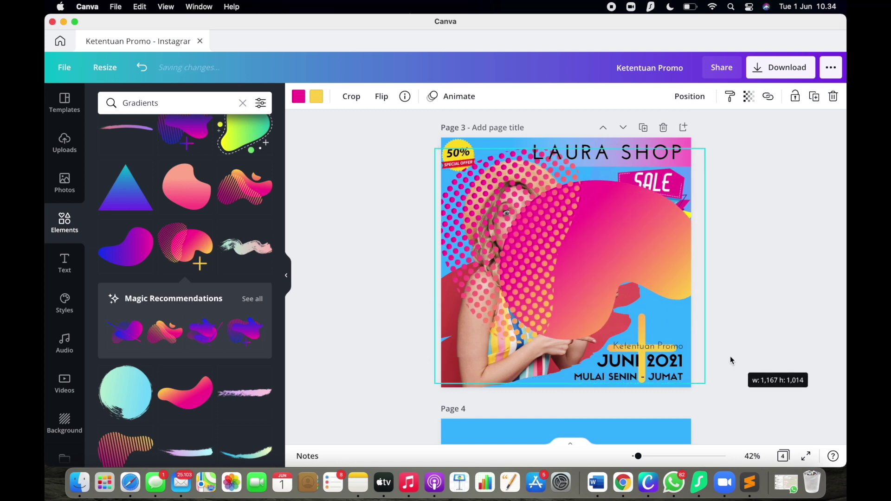
pyautogui.click(750, 99)
pyautogui.moveTo(714, 136); pyautogui.dragTo(662, 134)
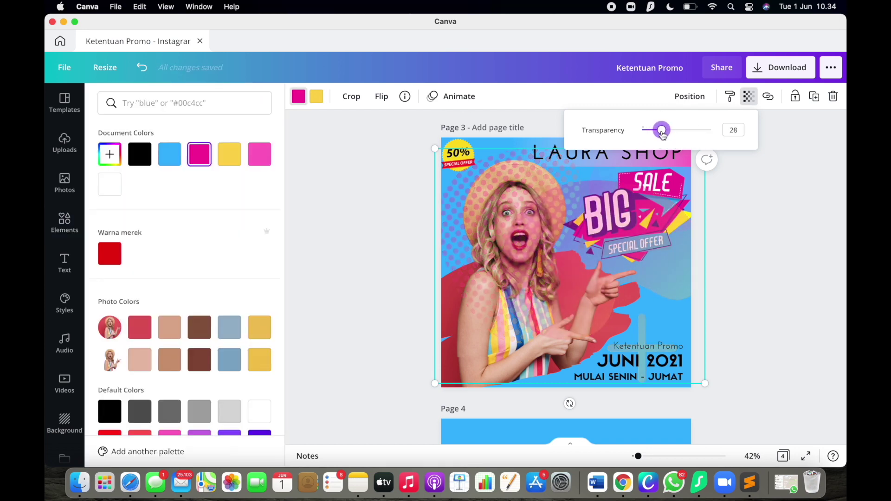
# Try magenta and black in place of the blob's yellow color, and set that color to white.
pyautogui.click(322, 102)
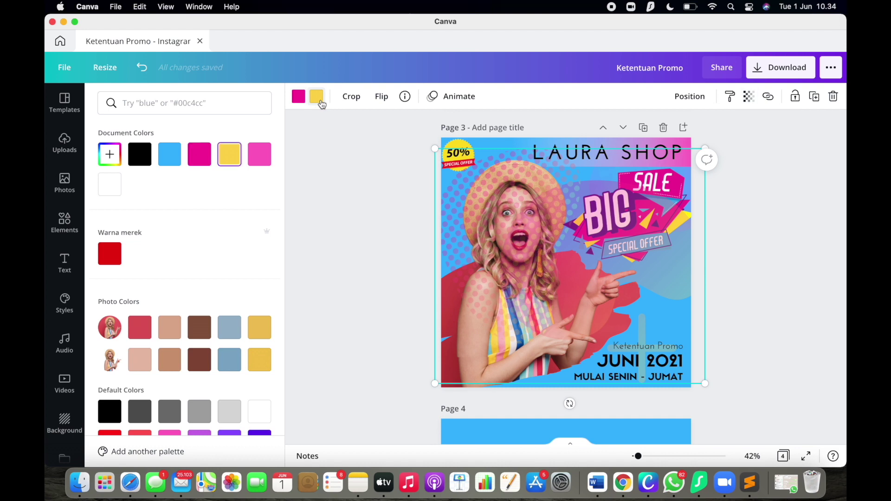
pyautogui.click(199, 159)
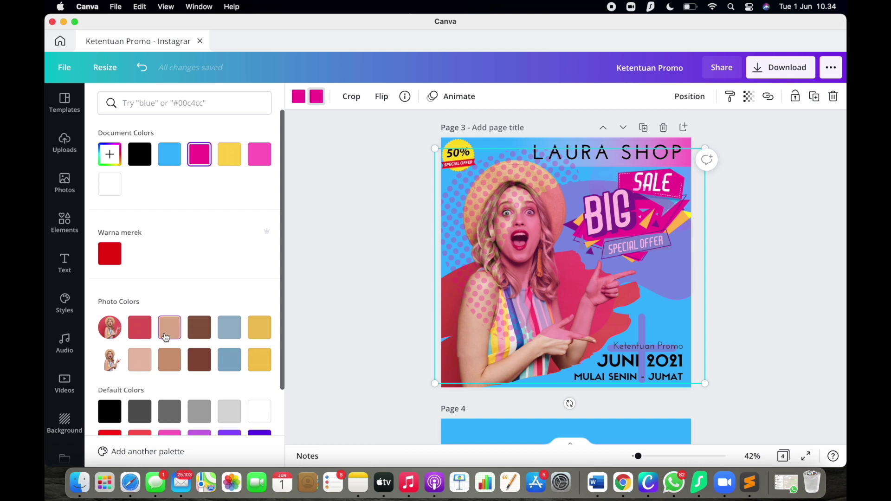
pyautogui.click(110, 417)
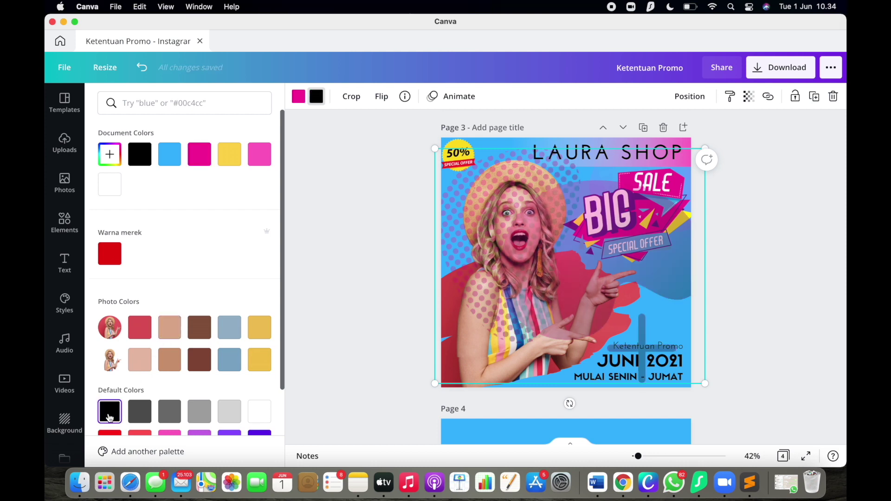
pyautogui.click(261, 412)
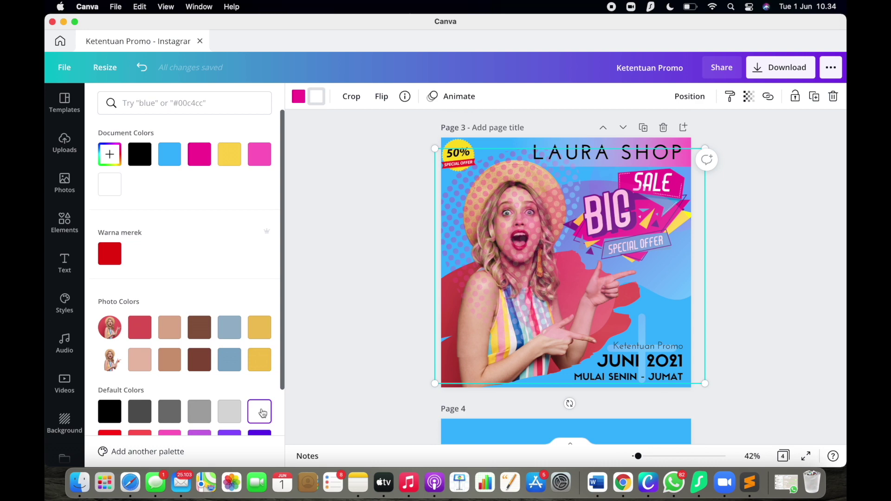
# Reposition and enlarge the blob so it extends past the page's right and lower edges, and send it to the back.
pyautogui.moveTo(668, 289)
pyautogui.mouseDown()
pyautogui.moveTo(684, 280)
pyautogui.moveTo(669, 277)
pyautogui.mouseUp()
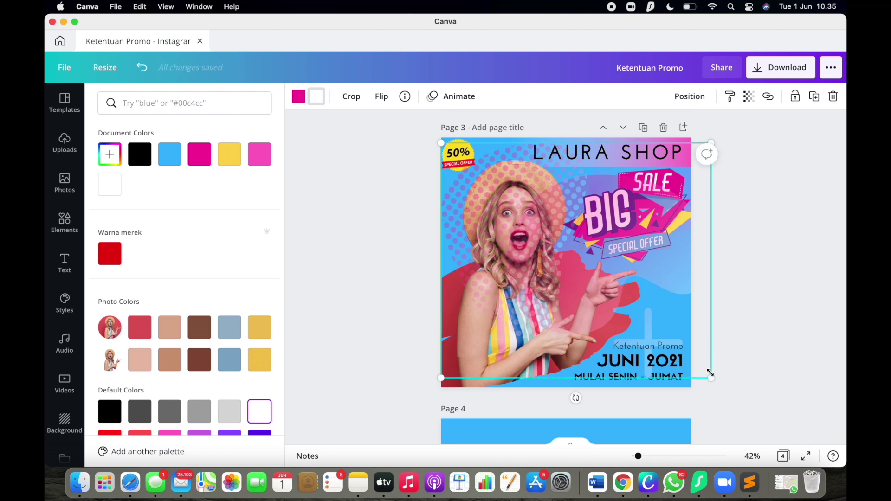
pyautogui.moveTo(710, 377); pyautogui.dragTo(768, 411)
pyautogui.click(718, 271)
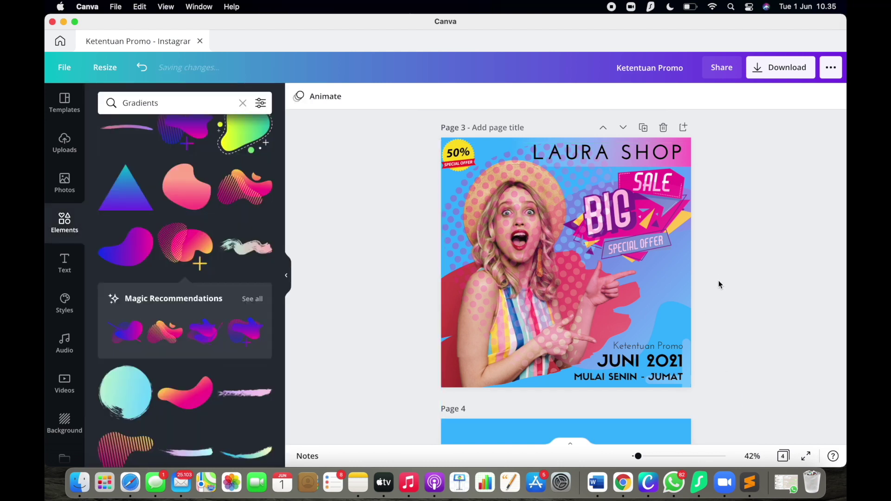
pyautogui.rightClick(679, 259)
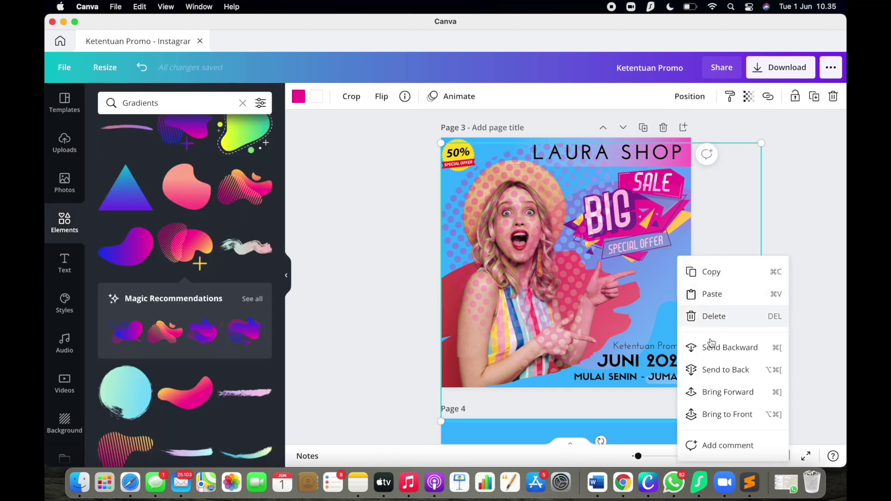
pyautogui.click(743, 367)
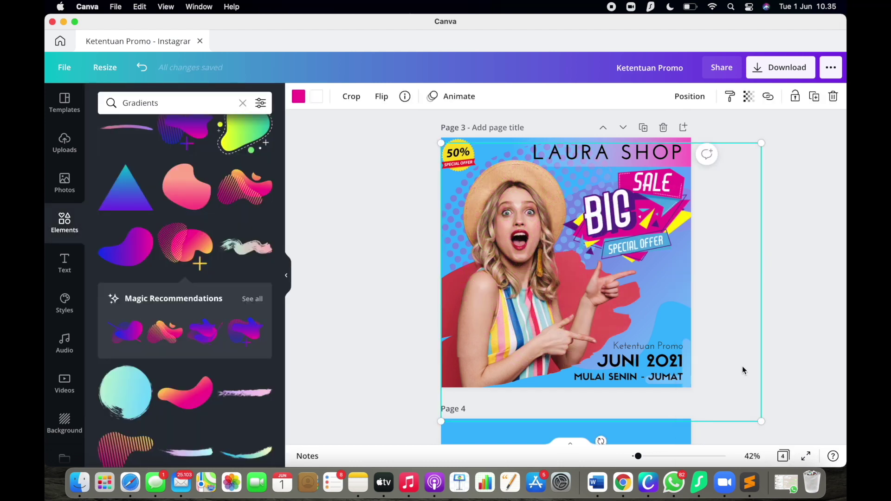
pyautogui.click(815, 258)
# Add the blue diagonally striped circle from the Gradients elements to page 3, slightly enlarged and placed over the lower right area.
pyautogui.scroll(-5, 170, 346)
pyautogui.scroll(-4, 170, 347)
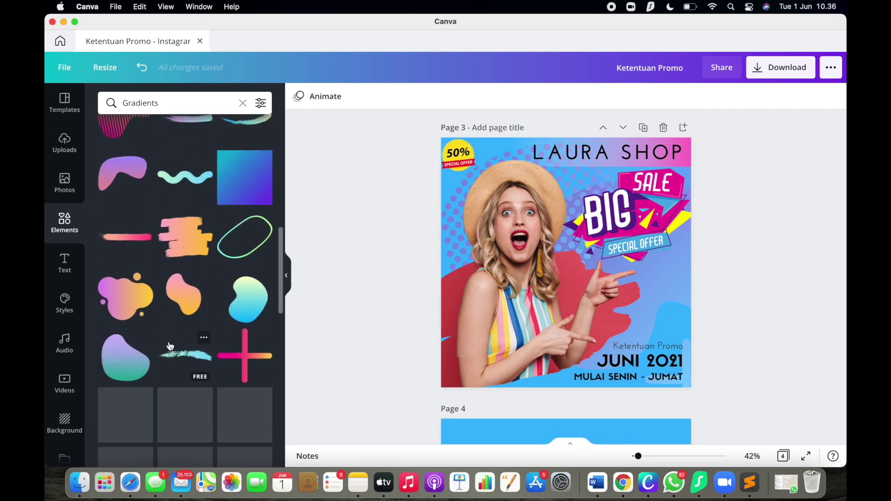
pyautogui.scroll(-3, 170, 345)
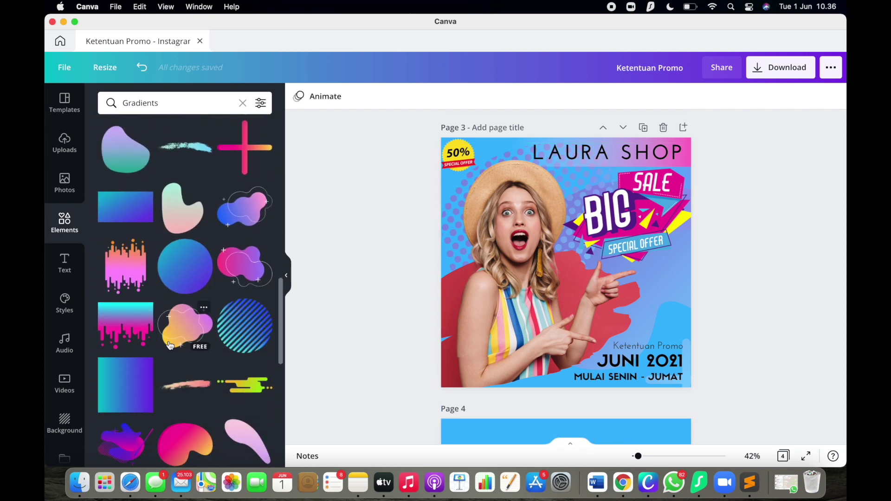
pyautogui.click(245, 326)
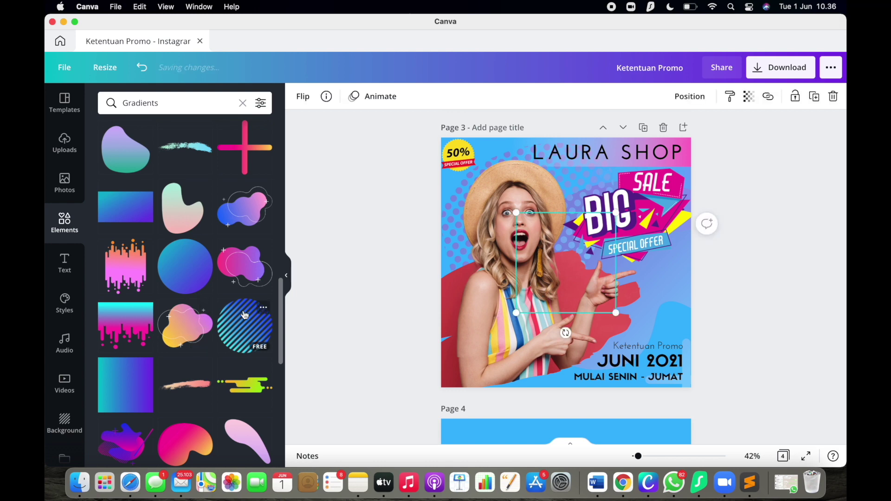
pyautogui.moveTo(616, 313); pyautogui.dragTo(642, 328)
pyautogui.moveTo(602, 304); pyautogui.dragTo(668, 332)
# Set the striped circle's transparency to 39 and send it to the back behind the woman and text.
pyautogui.click(747, 97)
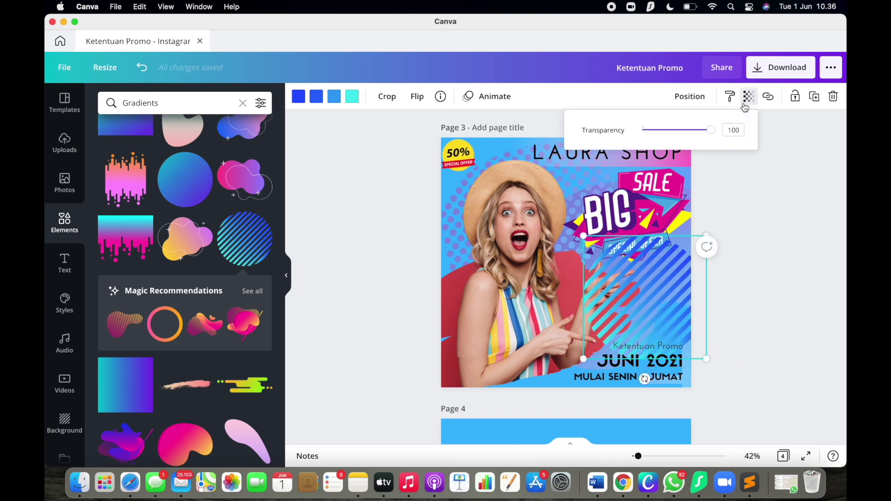
pyautogui.moveTo(712, 135); pyautogui.dragTo(670, 142)
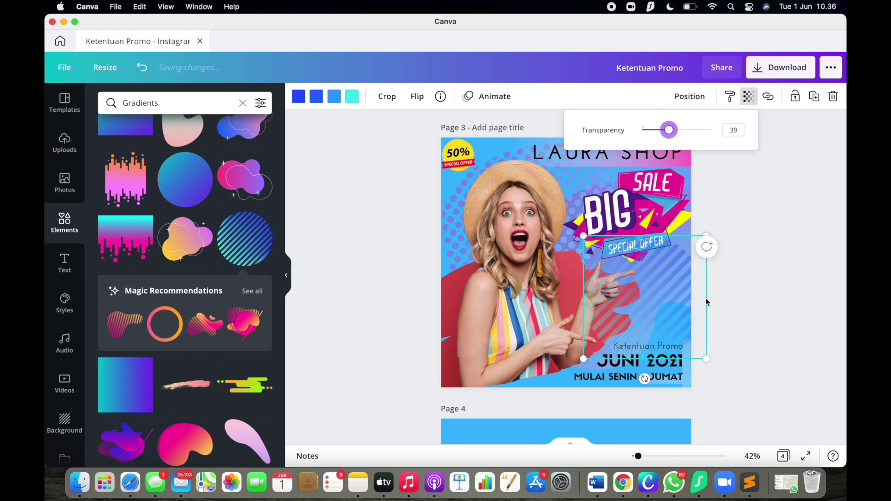
pyautogui.click(689, 320)
pyautogui.rightClick(688, 318)
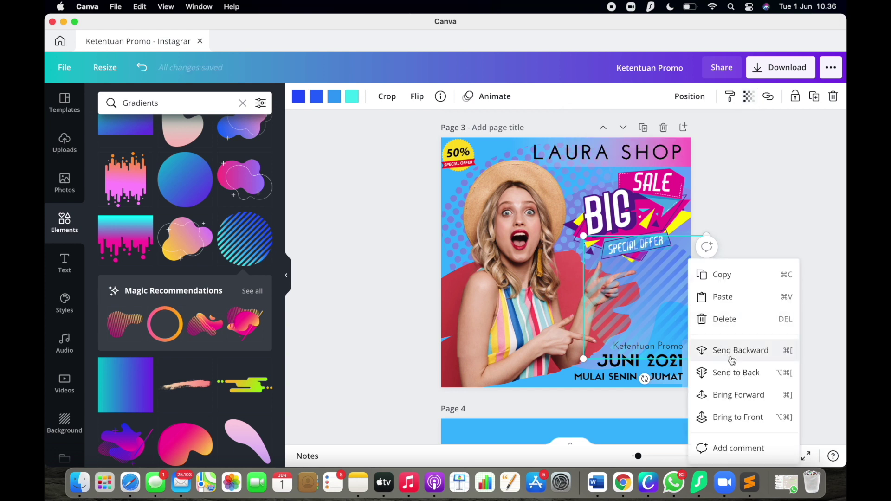
pyautogui.click(741, 374)
pyautogui.click(771, 270)
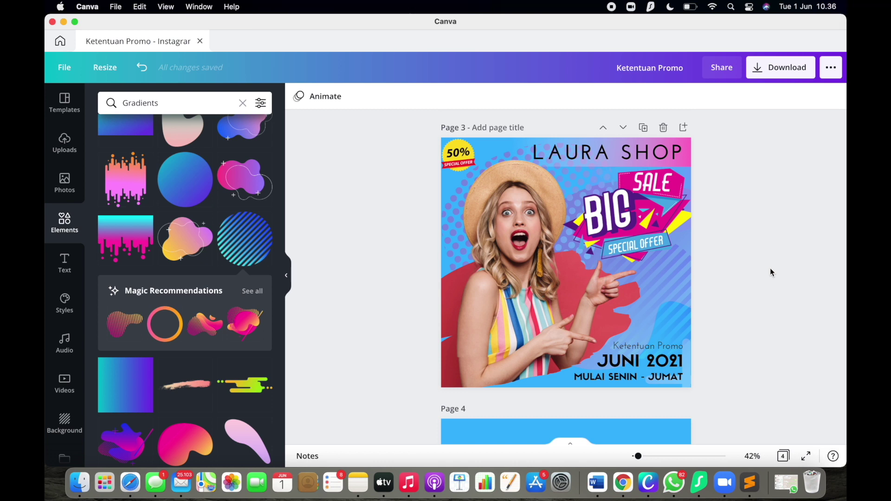